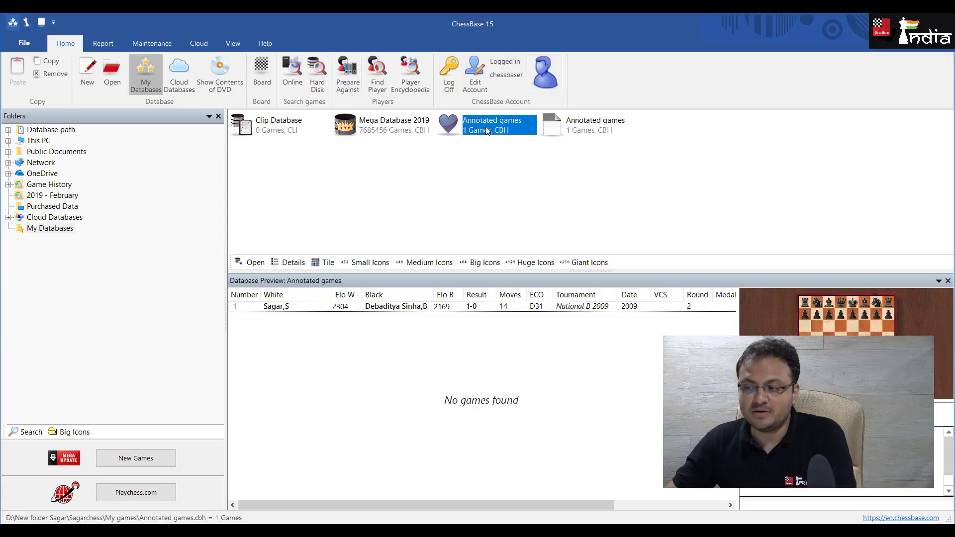
Open the D31 National B 2009 game from Annotated games and step to 3...c6
{"action": "double_click", "coordinate": [487, 130]}
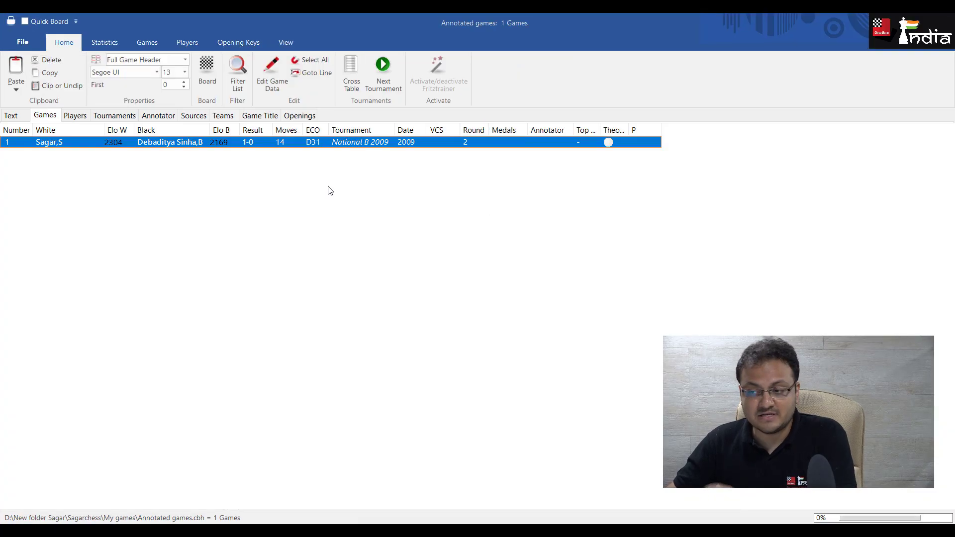
{"action": "double_click", "coordinate": [280, 142]}
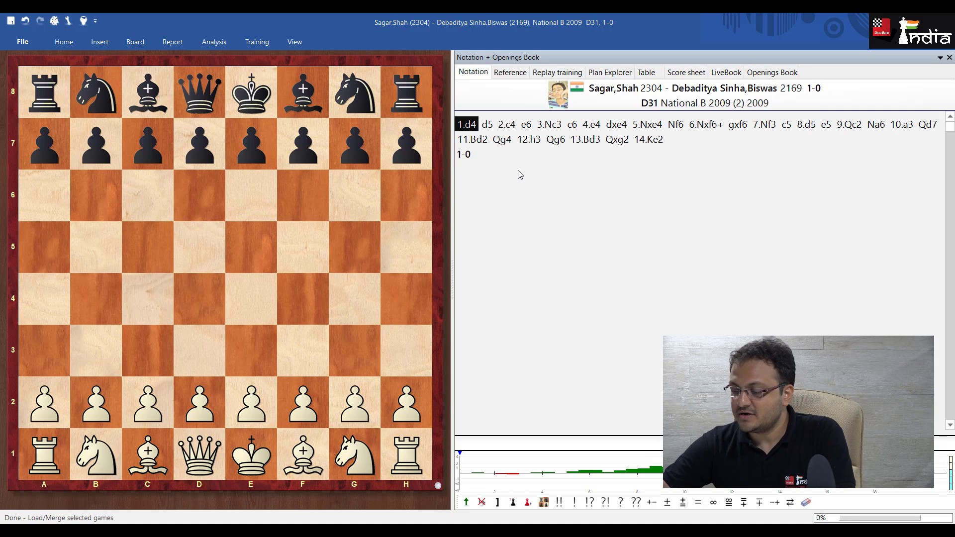
{"action": "key", "text": "Right"}
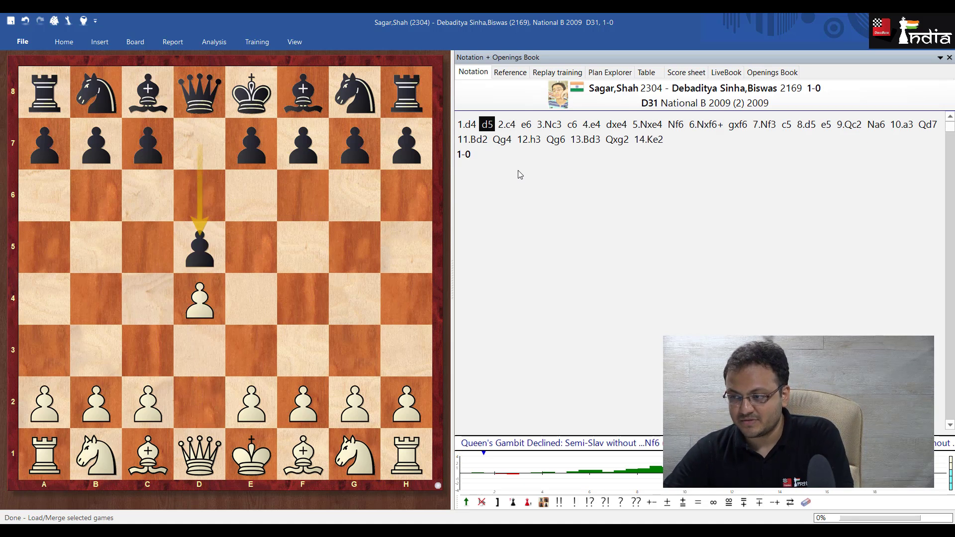
{"action": "key", "text": "Right"}
{"action": "key", "text": "Right"}
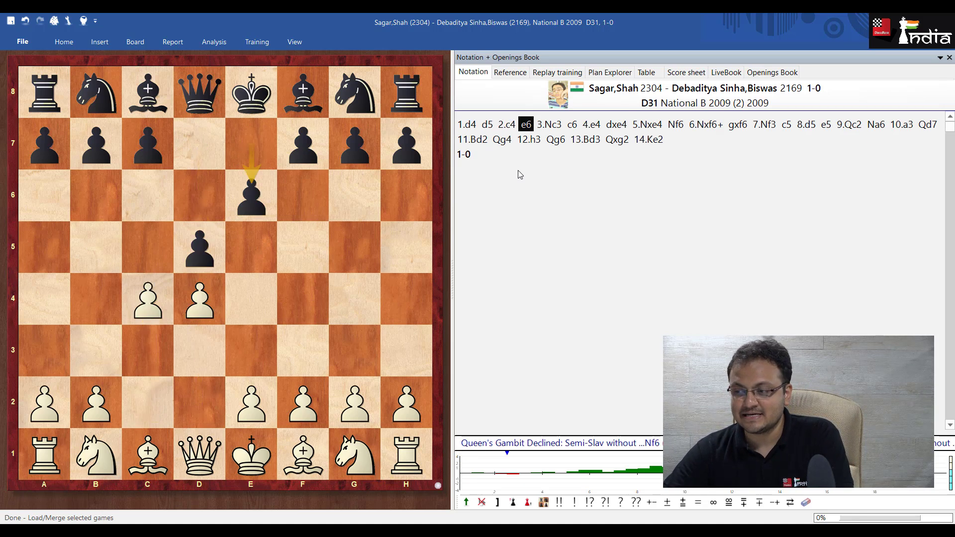
{"action": "key", "text": "Right"}
{"action": "key", "text": "Right"}
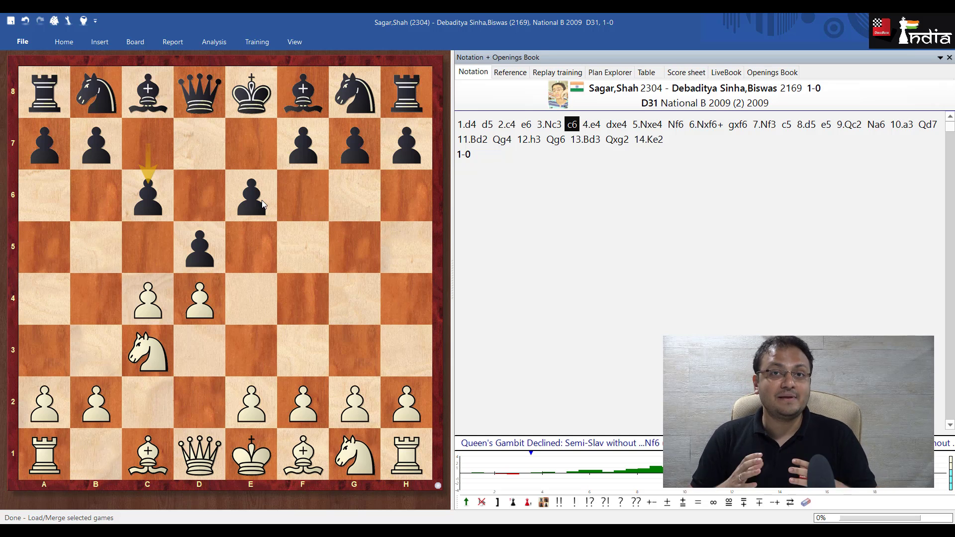
{"action": "left_click_drag", "start_coordinate": [245, 413], "coordinate": [417, 454]}
{"action": "left_click_drag", "start_coordinate": [243, 403], "coordinate": [447, 418]}
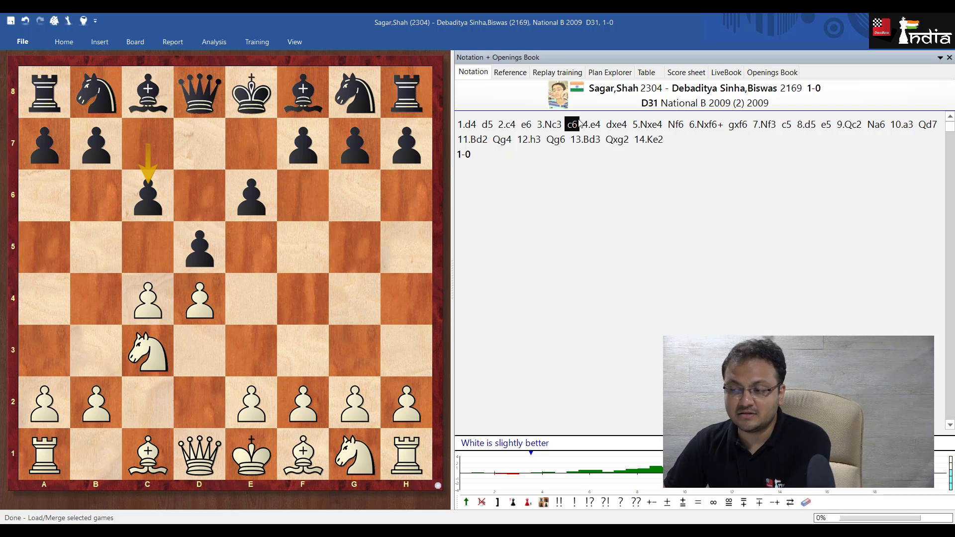
Begin the 3...c6 comment: 'At this point I was extremely surprised with my opponent's choice...'
{"action": "key", "text": "ctrl+a"}
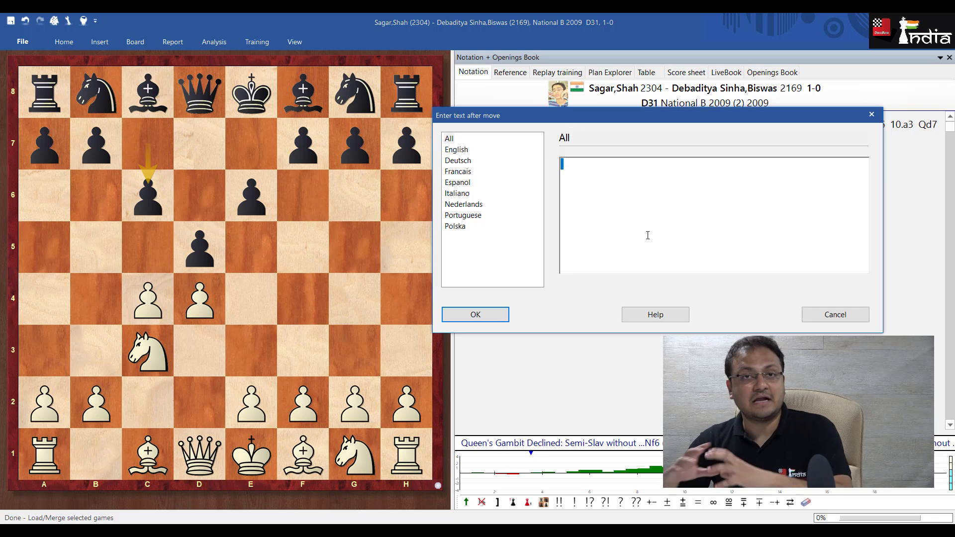
{"action": "left_click", "coordinate": [873, 115]}
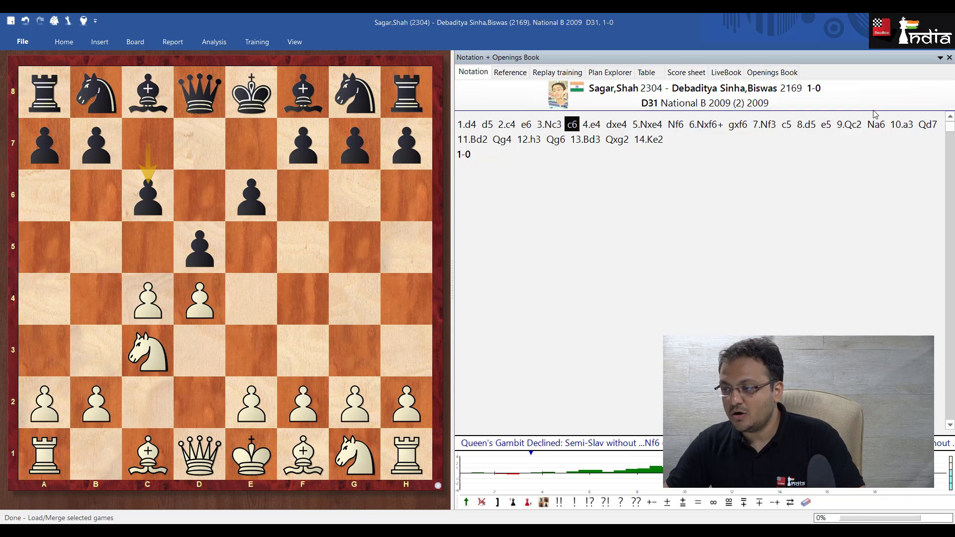
{"action": "key", "text": "ctrl+a"}
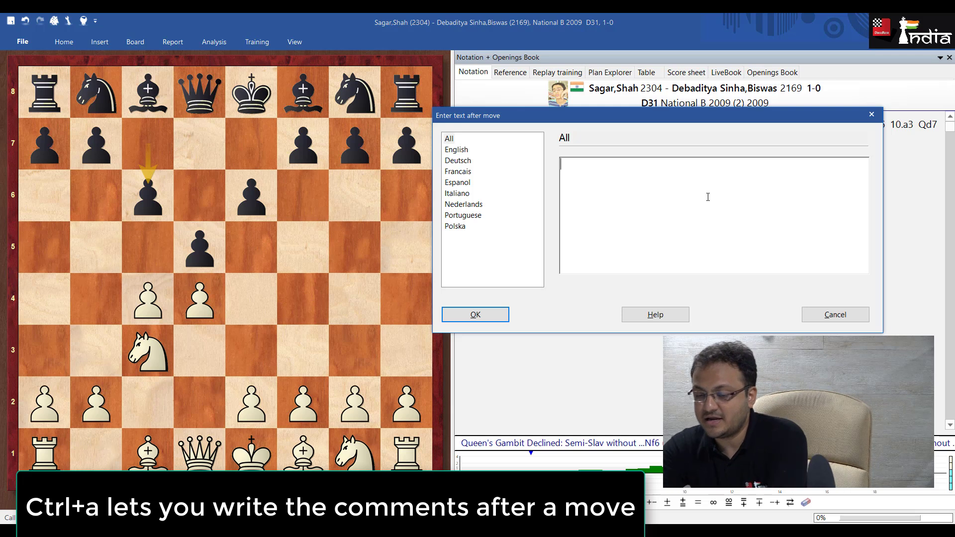
{"action": "type", "text": "At this po"}
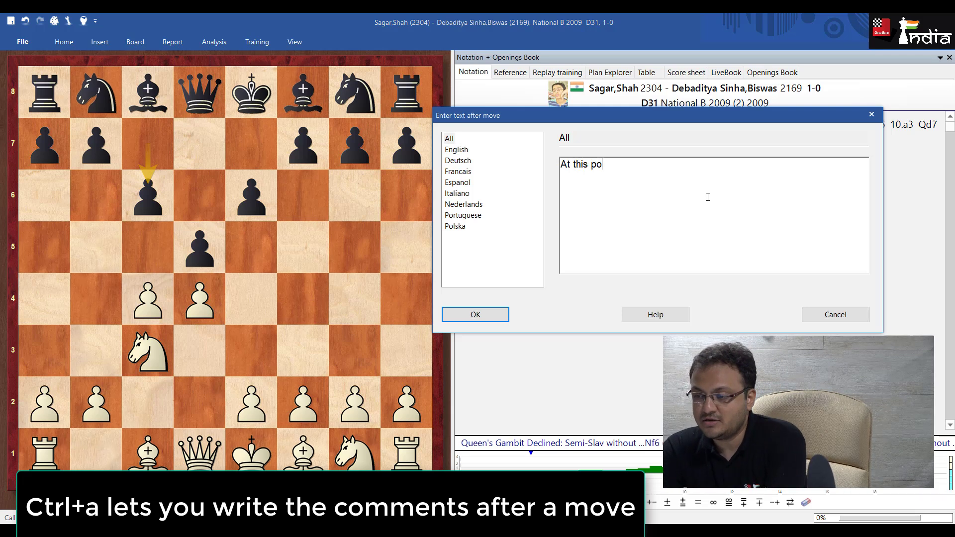
{"action": "type", "text": "int I was ext"}
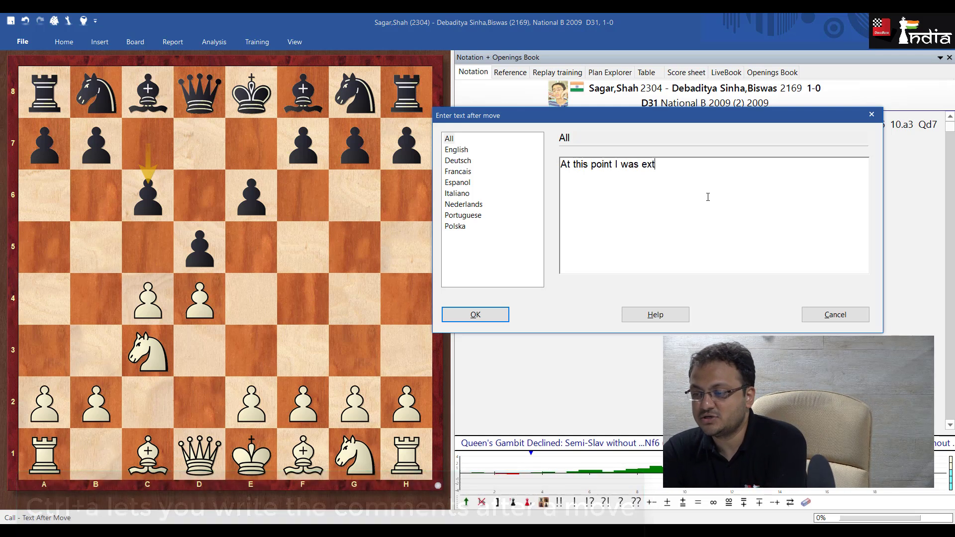
{"action": "type", "text": "remely surprised"}
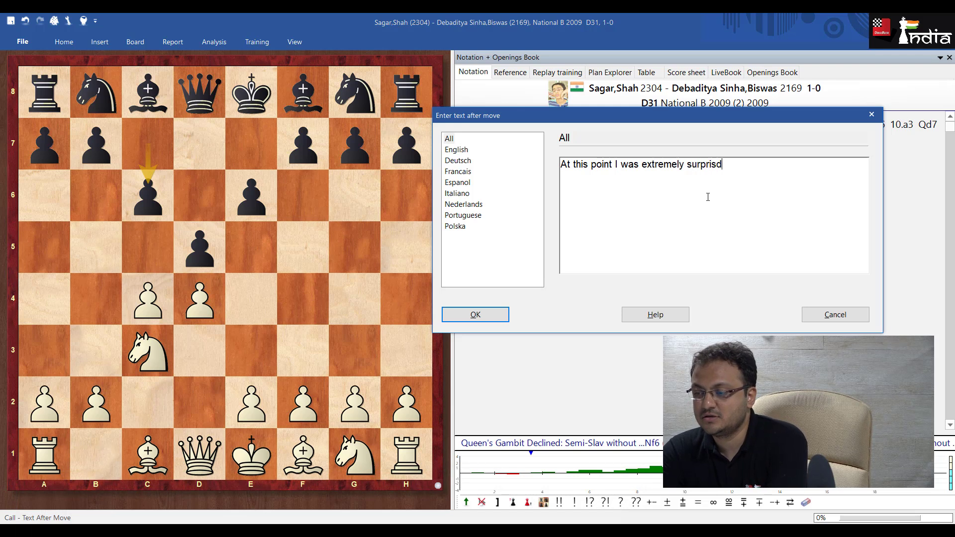
{"action": "key", "text": "BackSpace"}
{"action": "type", "text": "ed with"}
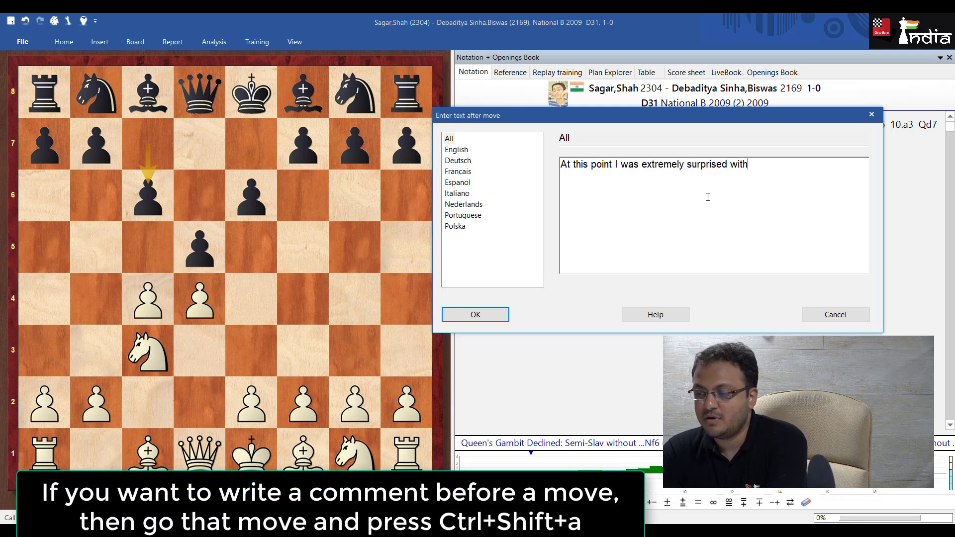
{"action": "type", "text": " my opponent's cho"}
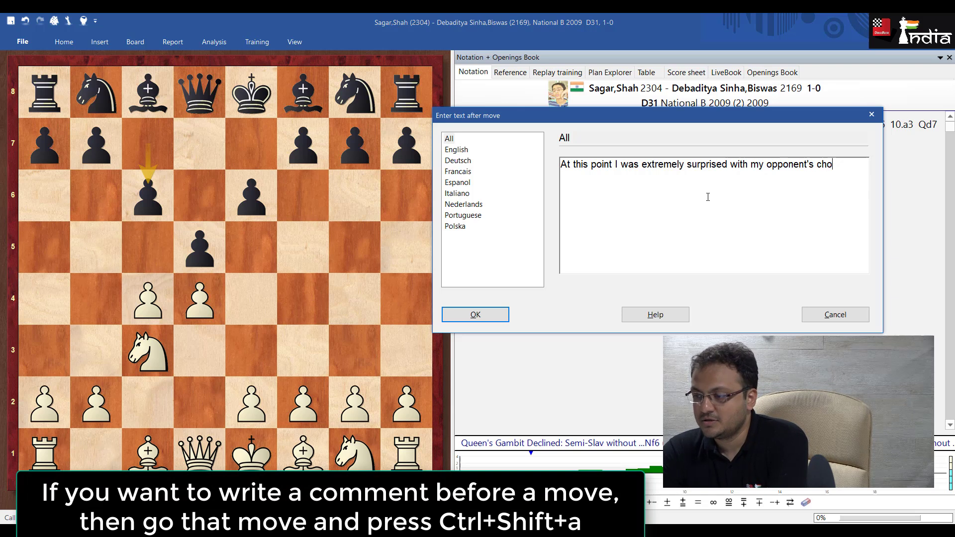
{"action": "type", "text": "ice. Becaus"}
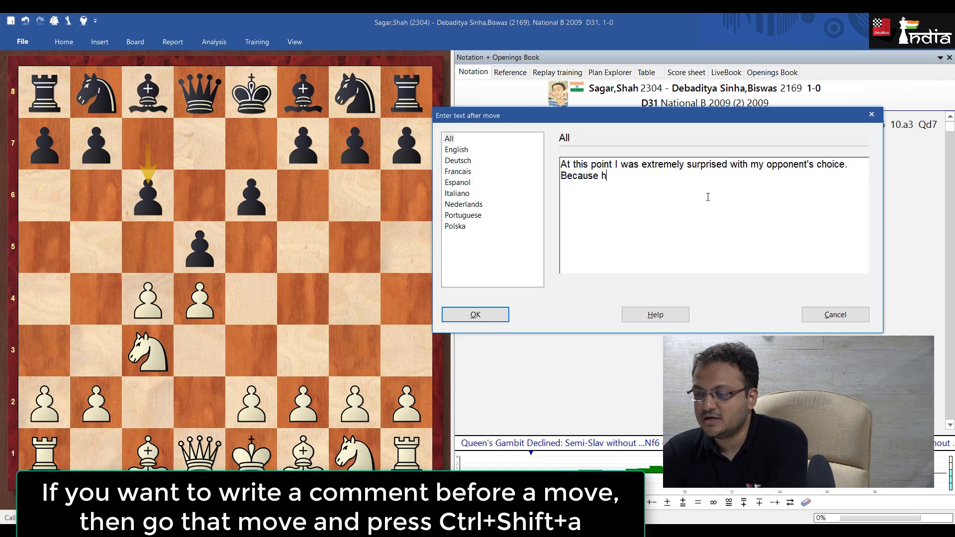
{"action": "type", "text": "e he had never pla"}
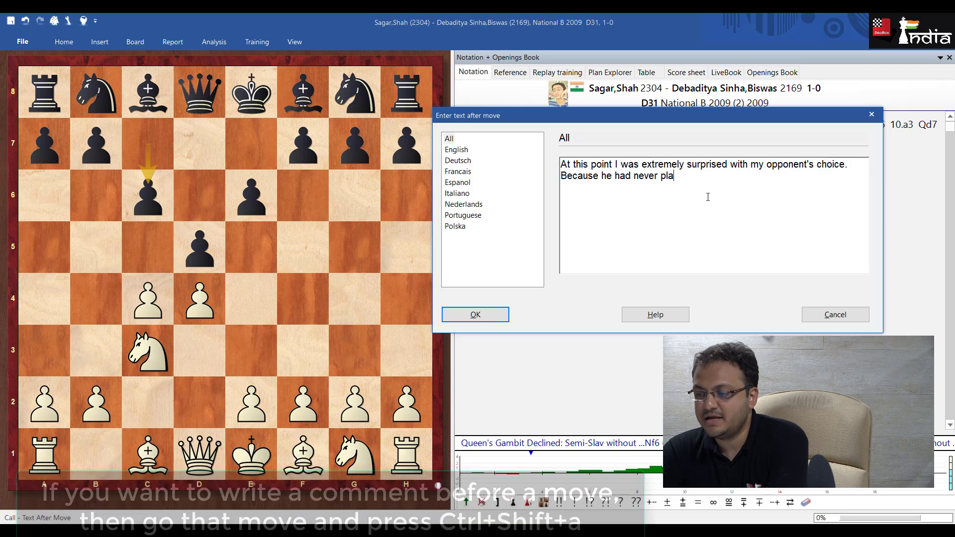
{"action": "type", "text": "yed this before. I was"}
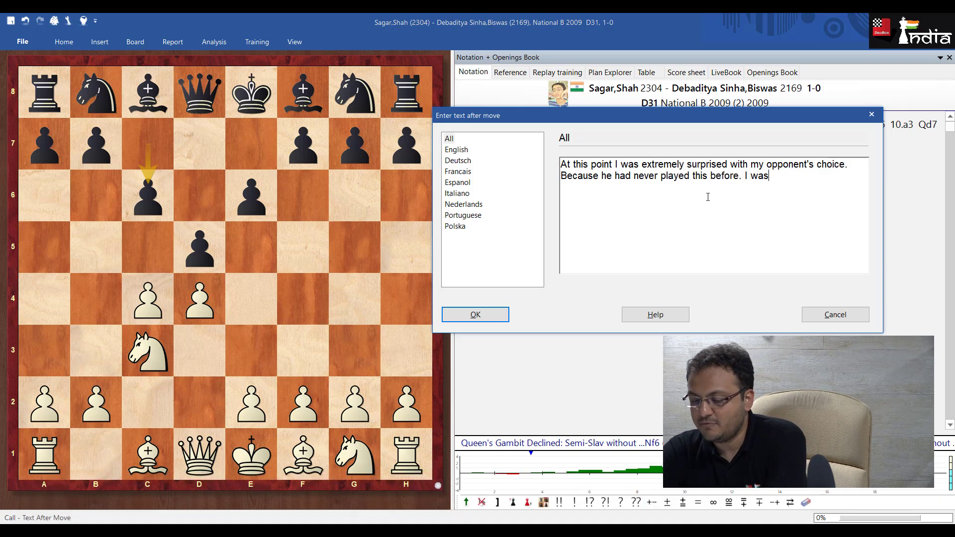
{"action": "type", "text": " wondering if I should"}
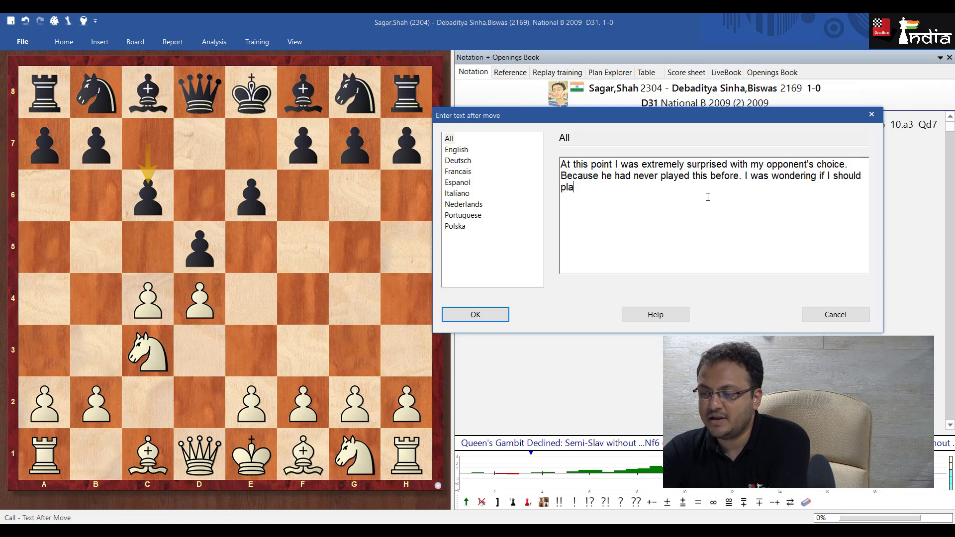
{"action": "type", "text": " play "}
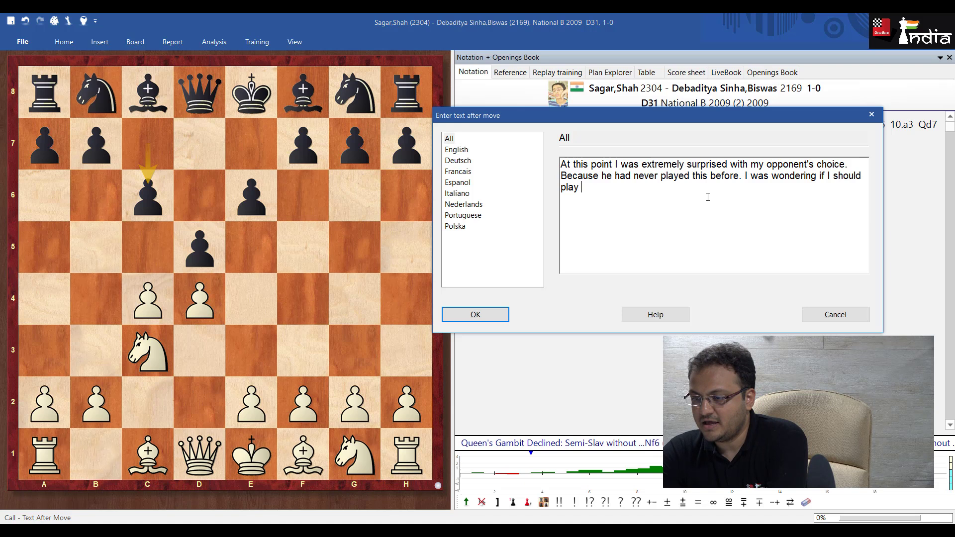
{"action": "type", "text": "Nf"}
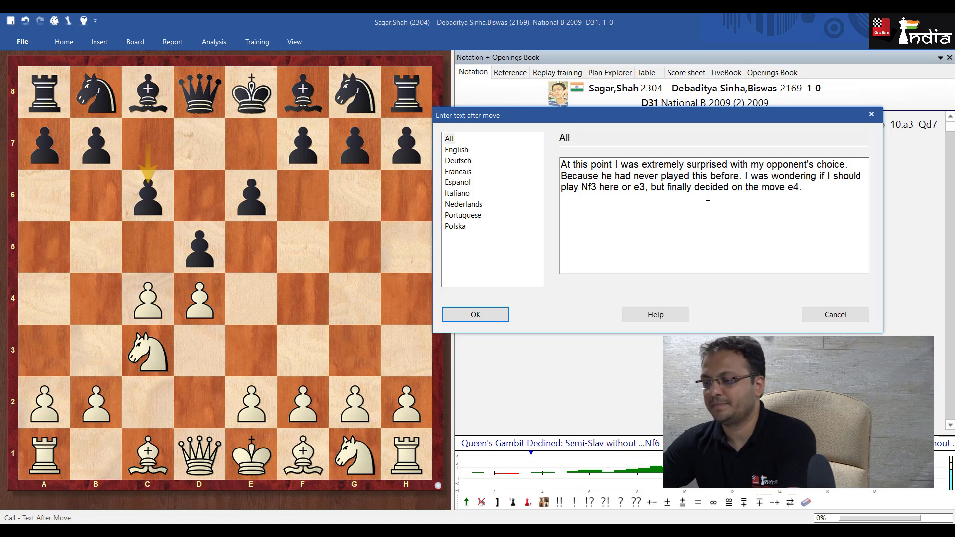
{"action": "left_click", "coordinate": [475, 315]}
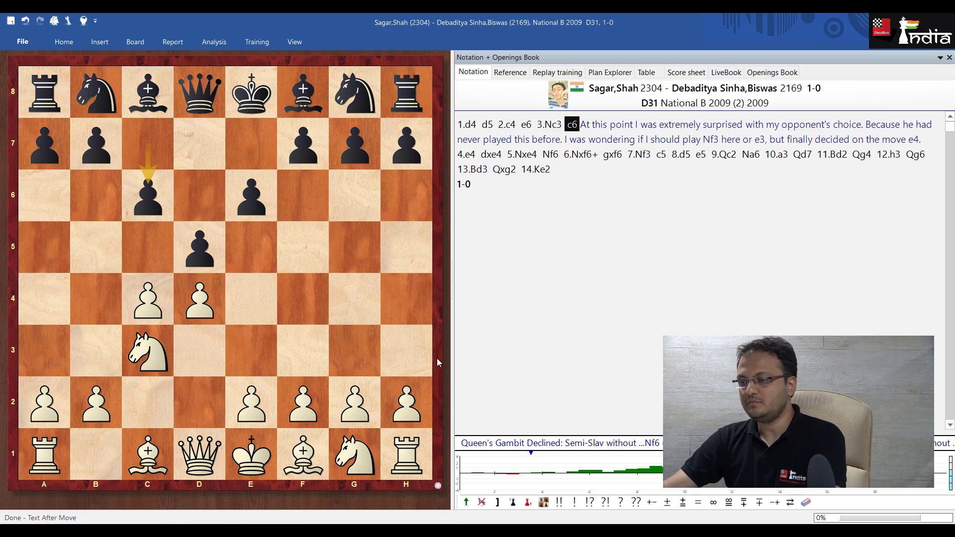
{"action": "left_click_drag", "start_coordinate": [252, 403], "coordinate": [251, 298]}
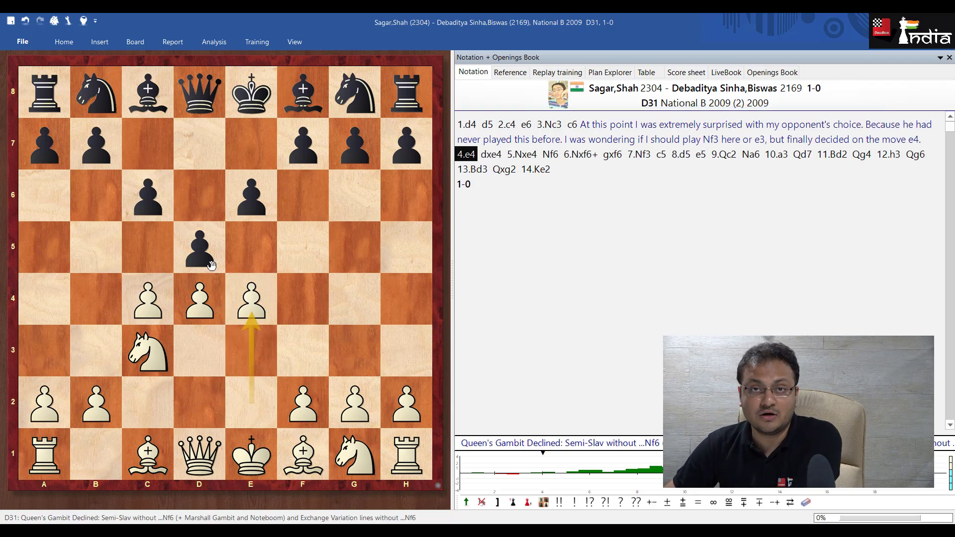
{"action": "left_click_drag", "start_coordinate": [211, 265], "coordinate": [251, 299]}
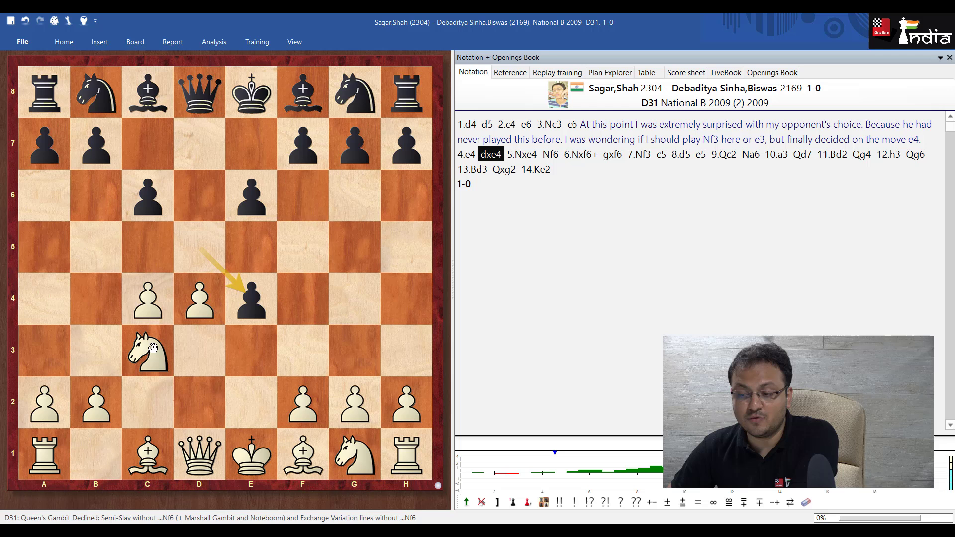
{"action": "left_click_drag", "start_coordinate": [152, 347], "coordinate": [251, 298]}
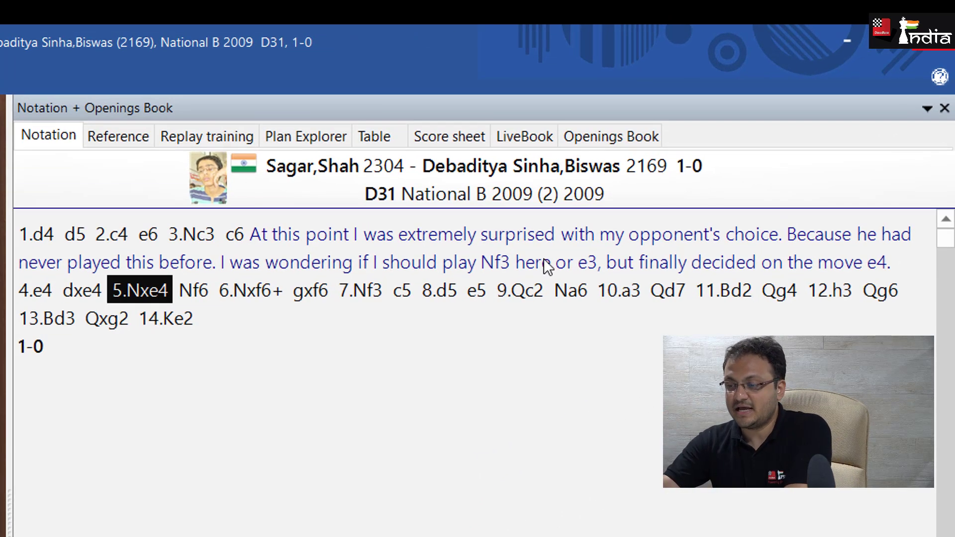
{"action": "key", "text": "Right"}
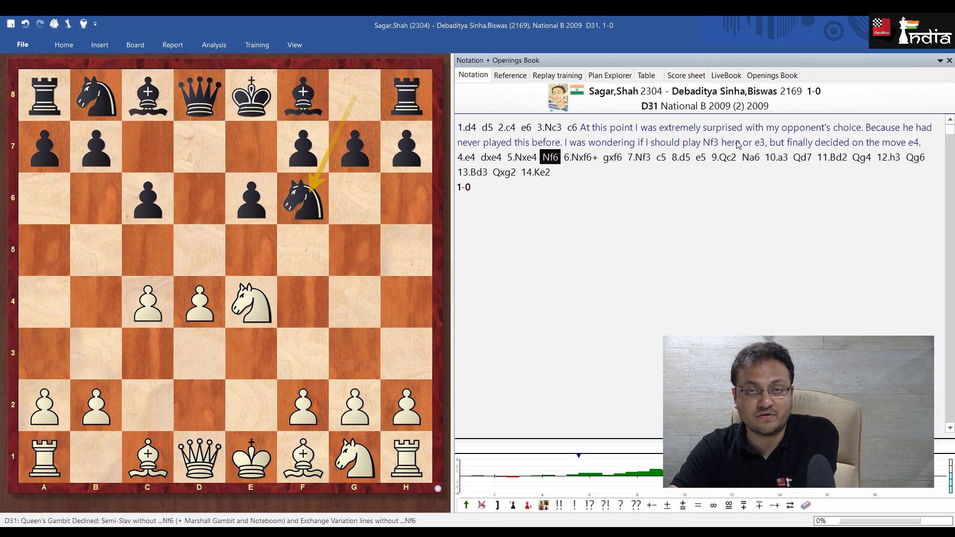
{"action": "key", "text": "Left"}
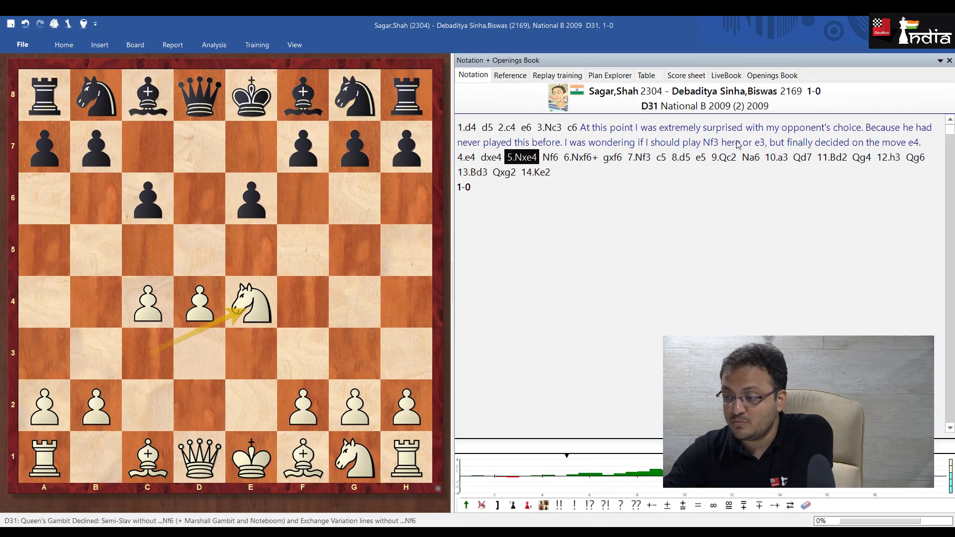
Add the side line 5...Bb4+ 6.Bd2 Qxd4 7.Bxb4 Qxe4+ 8.Be2 Na6 instead of 5...Nf6
{"action": "left_click_drag", "start_coordinate": [295, 94], "coordinate": [98, 297]}
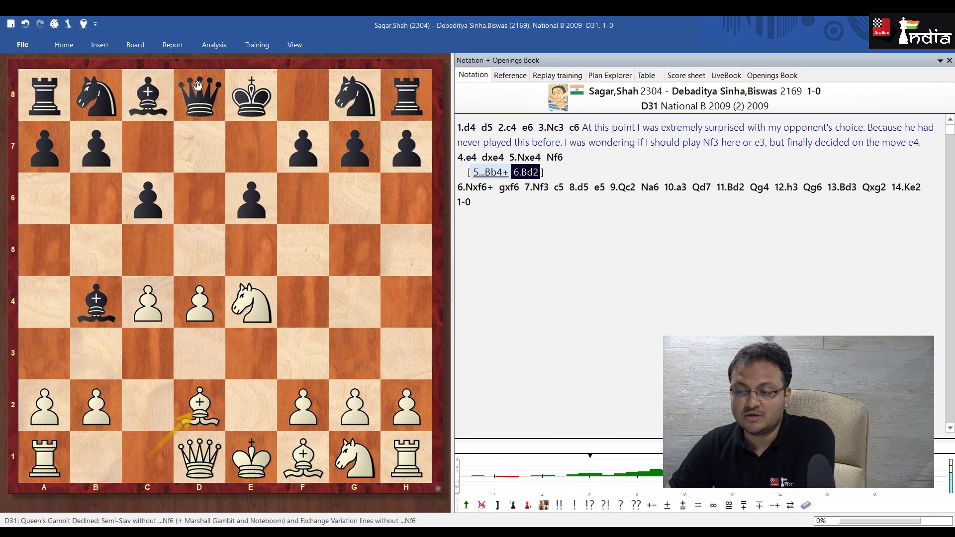
{"action": "left_click_drag", "start_coordinate": [199, 95], "coordinate": [200, 299]}
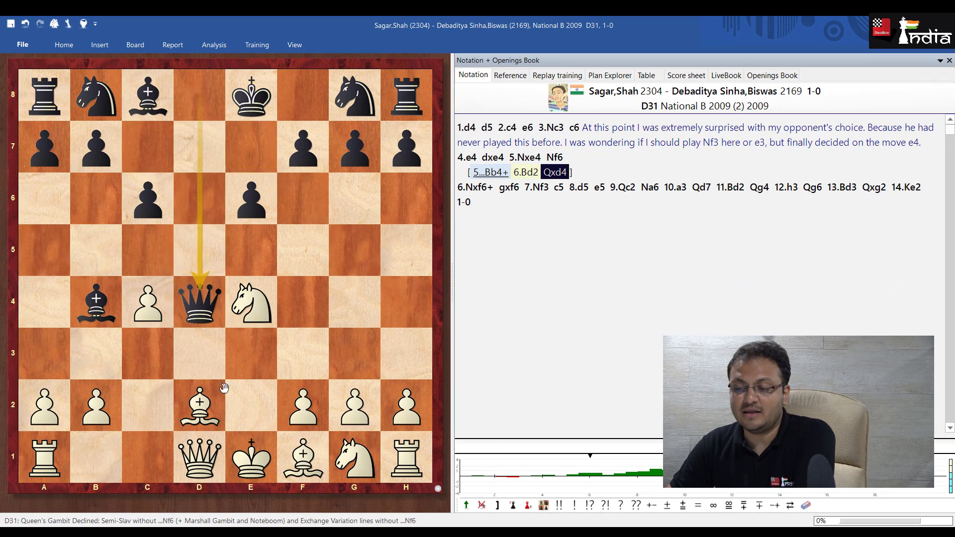
{"action": "left_click_drag", "start_coordinate": [199, 405], "coordinate": [96, 301]}
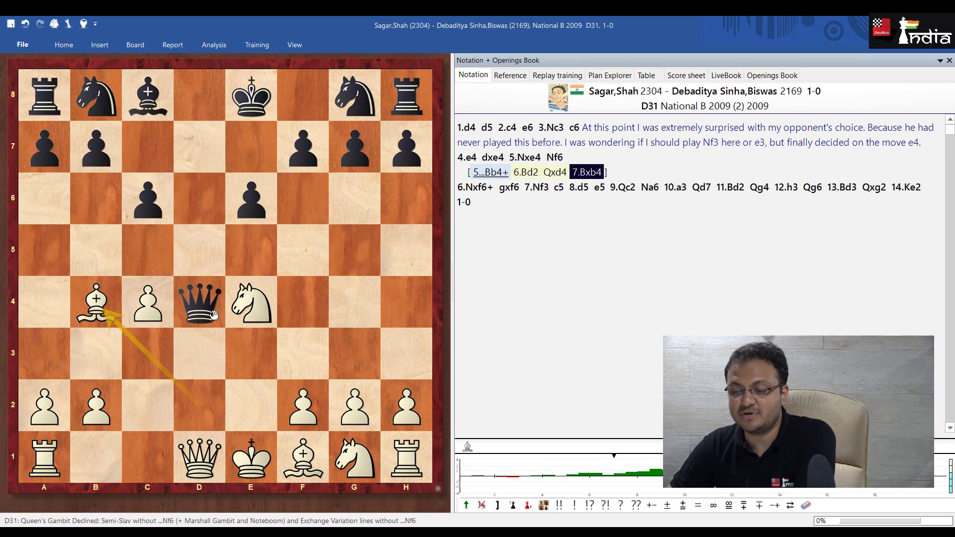
{"action": "left_click_drag", "start_coordinate": [214, 315], "coordinate": [251, 301]}
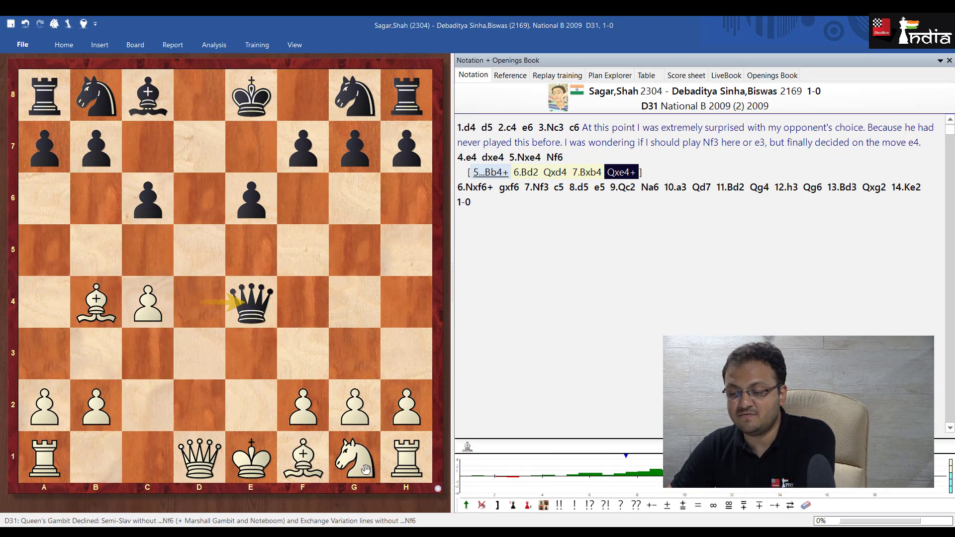
{"action": "left_click_drag", "start_coordinate": [304, 455], "coordinate": [251, 407]}
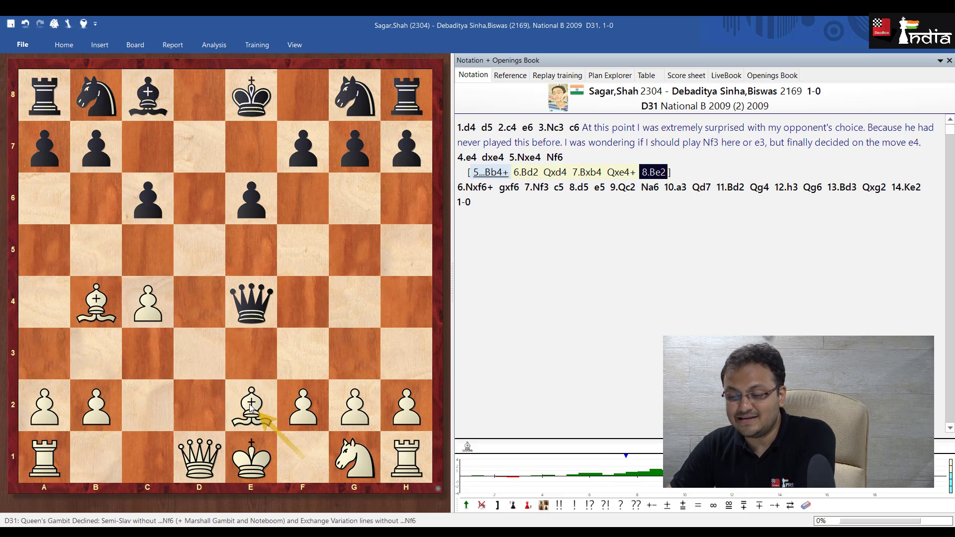
{"action": "left_click_drag", "start_coordinate": [96, 96], "coordinate": [44, 198]}
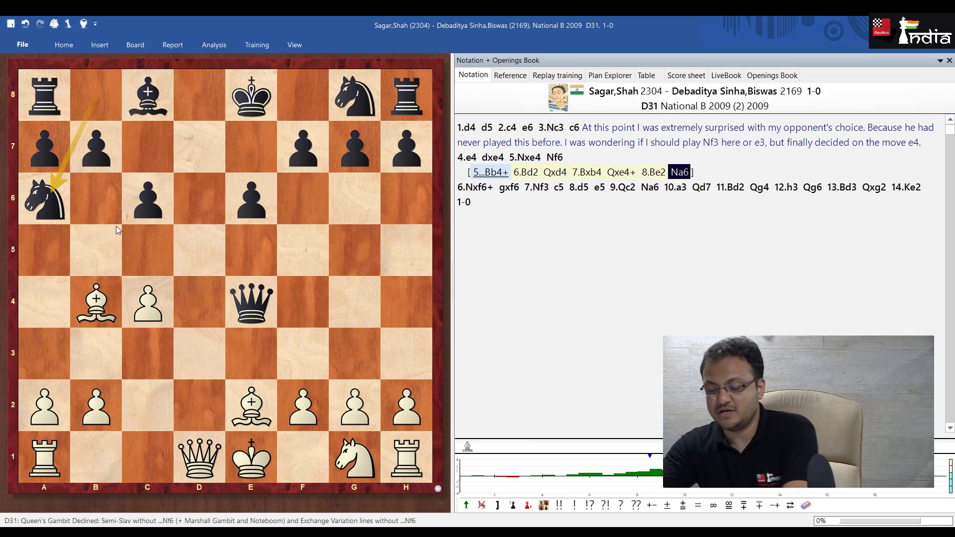
Comment 8...Na6 as one of the main lines and a complex variation in opening theory
{"action": "key", "text": "ctrl+a"}
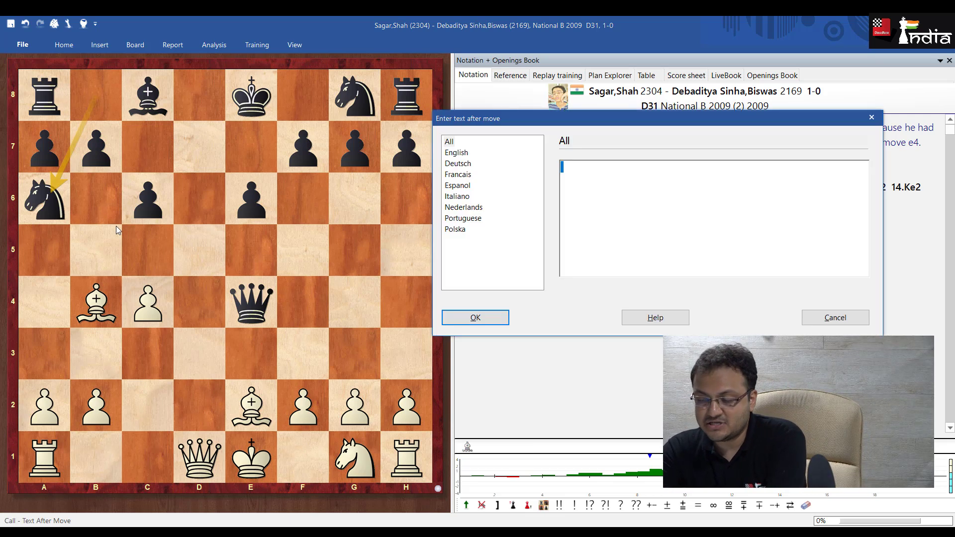
{"action": "type", "text": "Ti"}
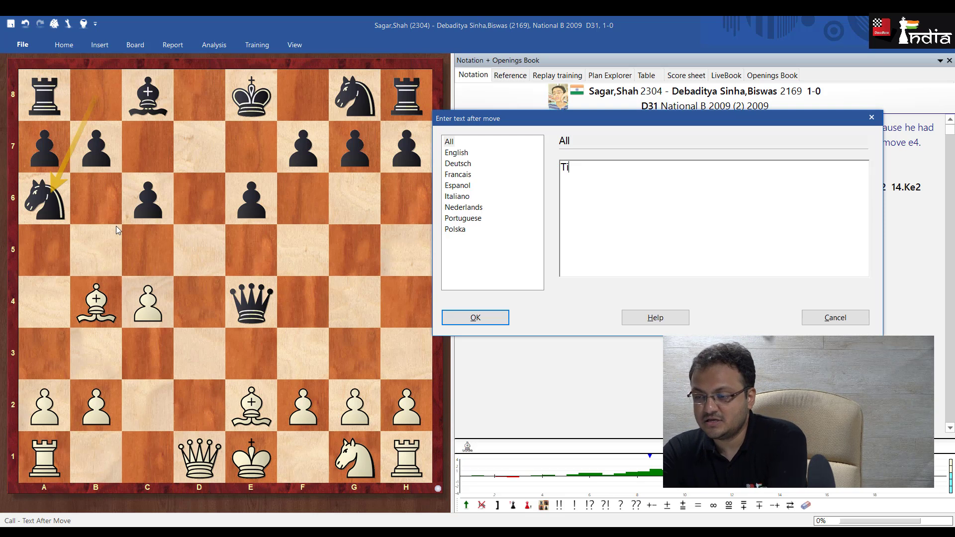
{"action": "type", "text": "his is n"}
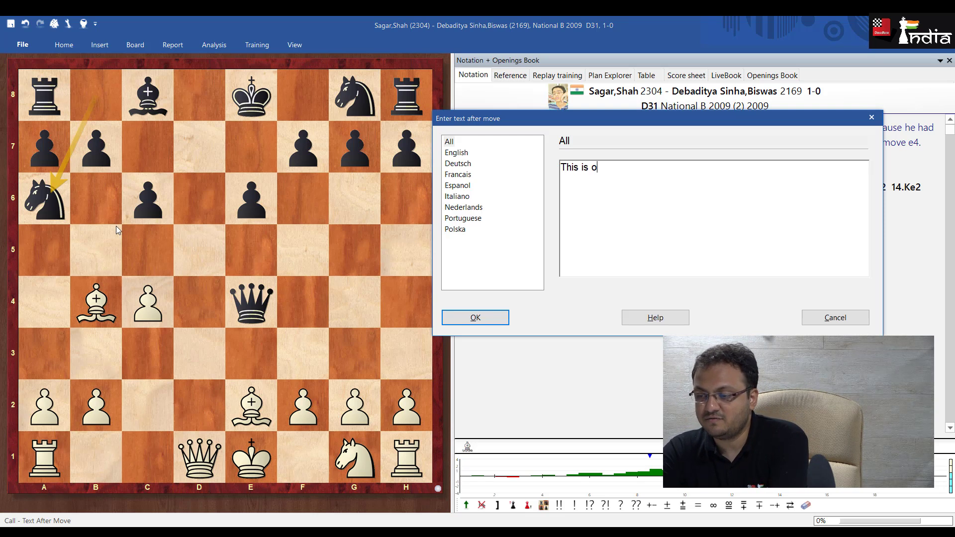
{"action": "type", "text": "e of the main l"}
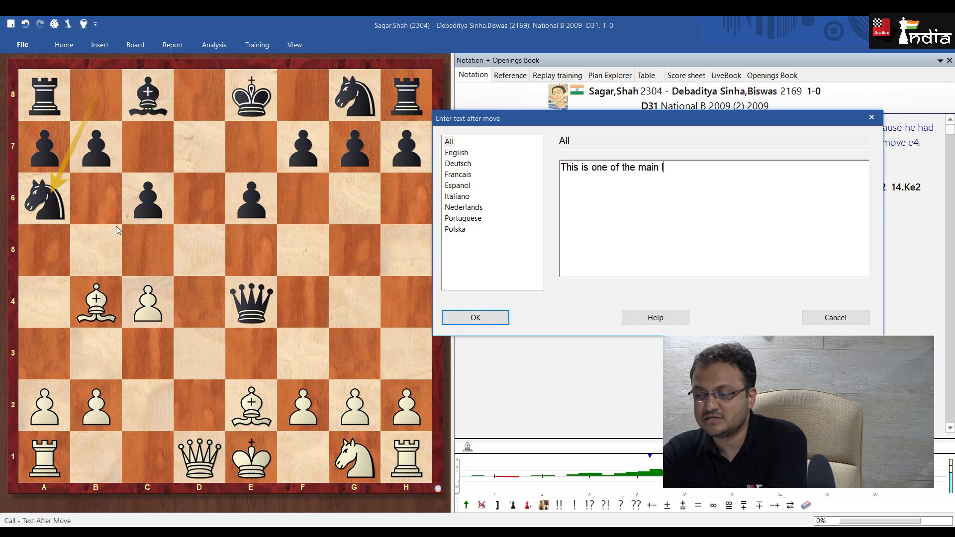
{"action": "type", "text": "ines and a comple"}
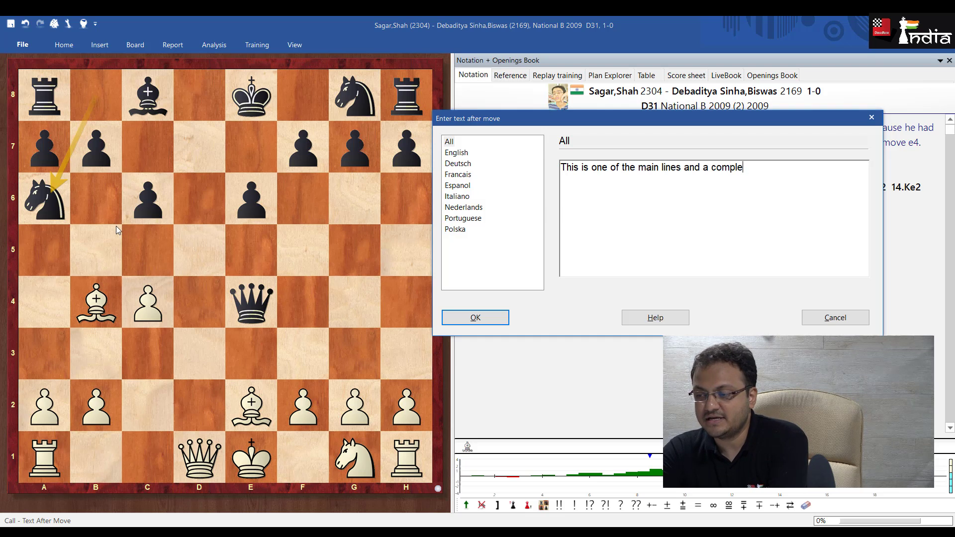
{"action": "type", "text": "x variation in"}
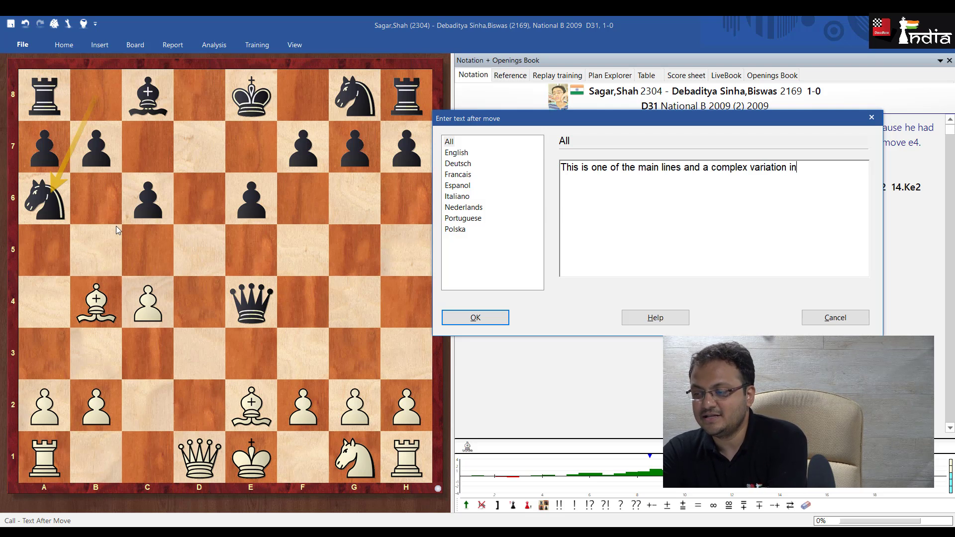
{"action": "type", "text": " chess opening the"}
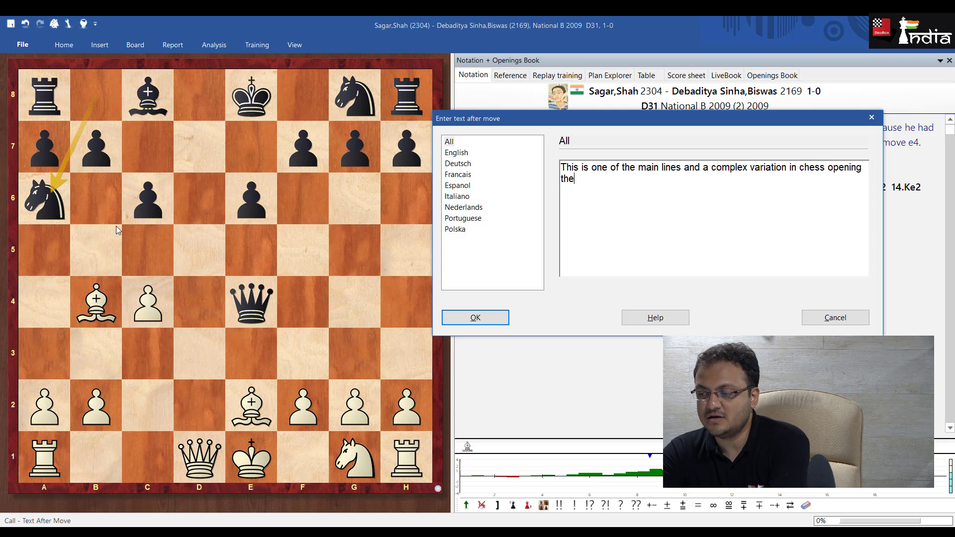
{"action": "type", "text": "ory."}
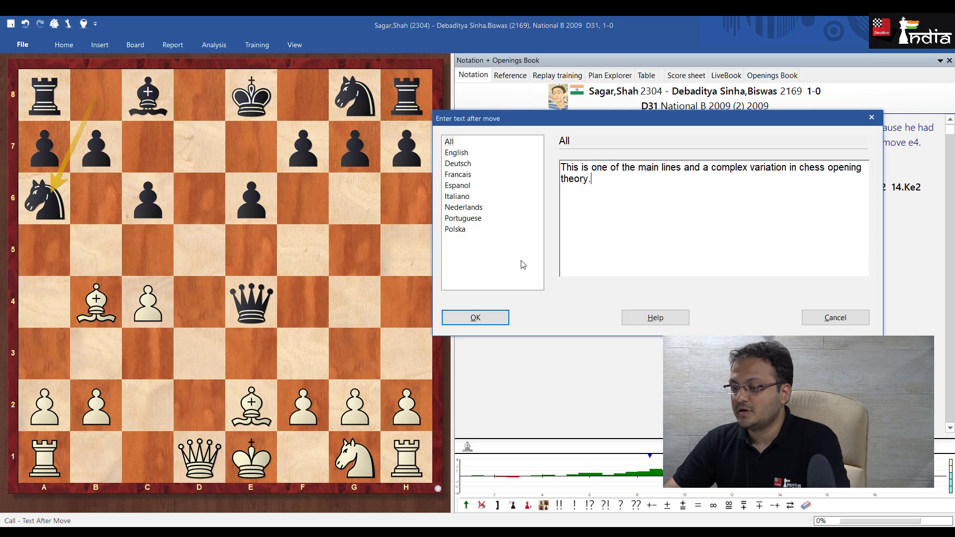
{"action": "left_click", "coordinate": [486, 321]}
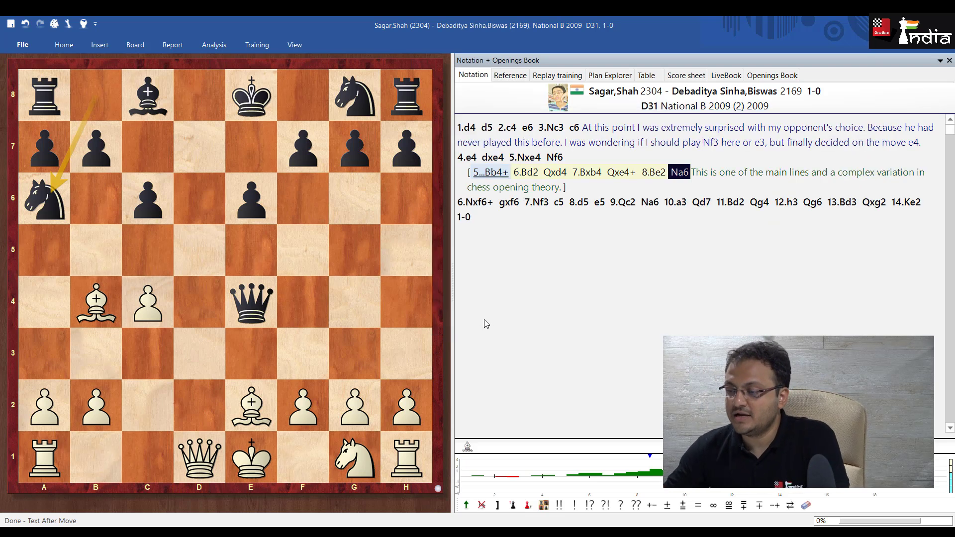
Add 6...Qxf6 as a side variation after 6.Nxf6+, then return to the main-line 6...gxf6
{"action": "left_click", "coordinate": [560, 158]}
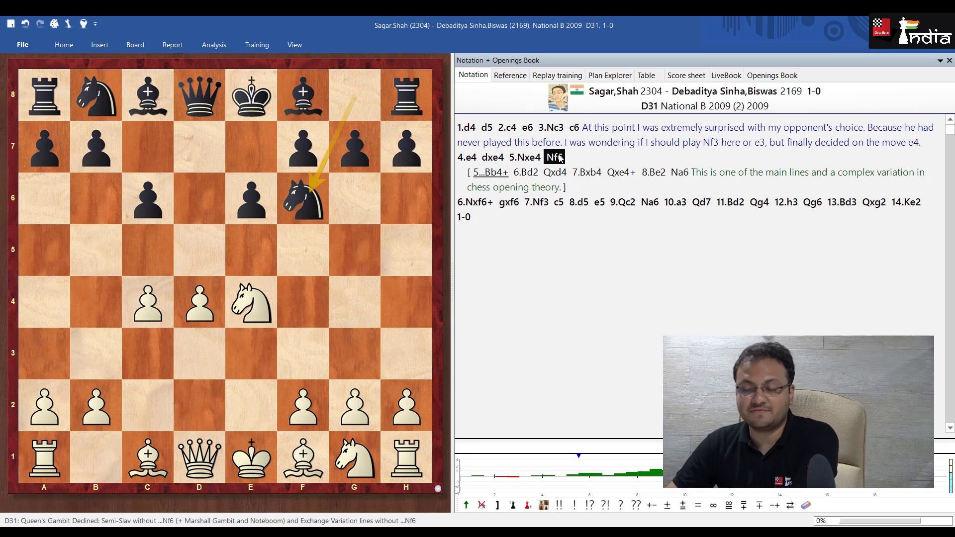
{"action": "key", "text": "Down"}
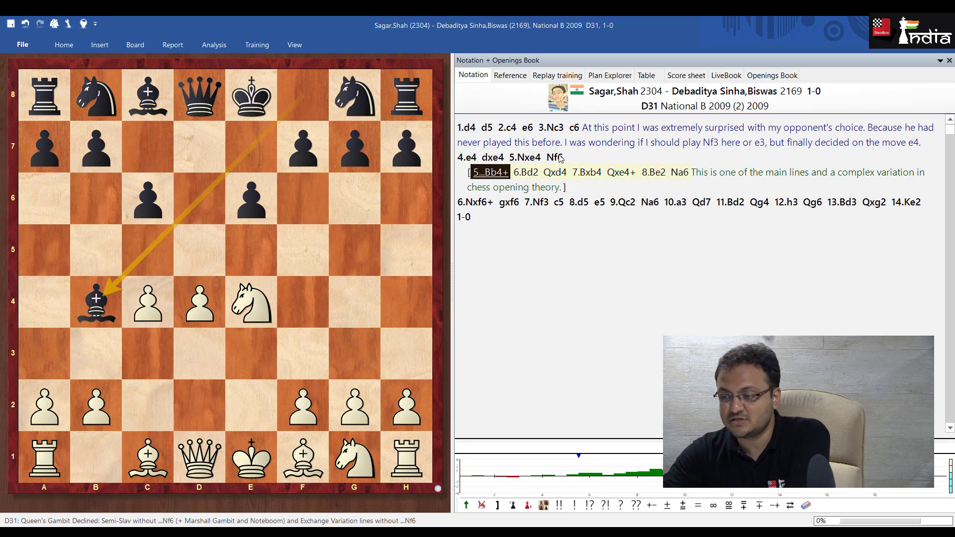
{"action": "key", "text": "Down"}
{"action": "key", "text": "Down"}
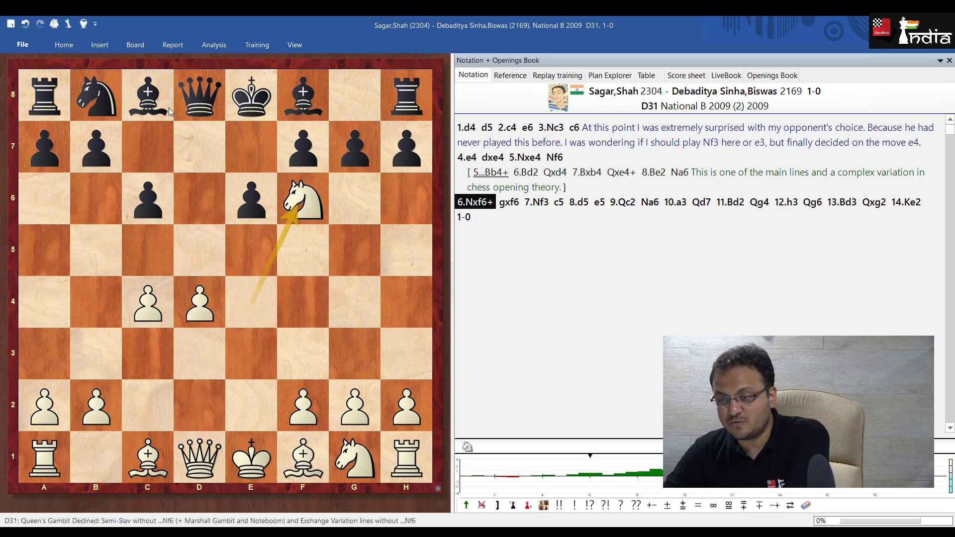
{"action": "left_click_drag", "start_coordinate": [199, 96], "coordinate": [297, 210]}
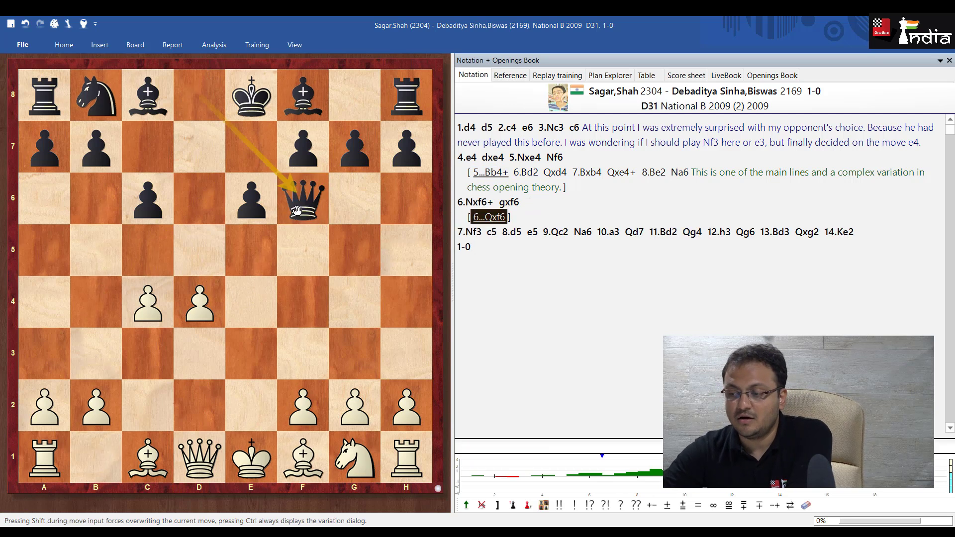
{"action": "key", "text": "Left"}
{"action": "key", "text": "Right"}
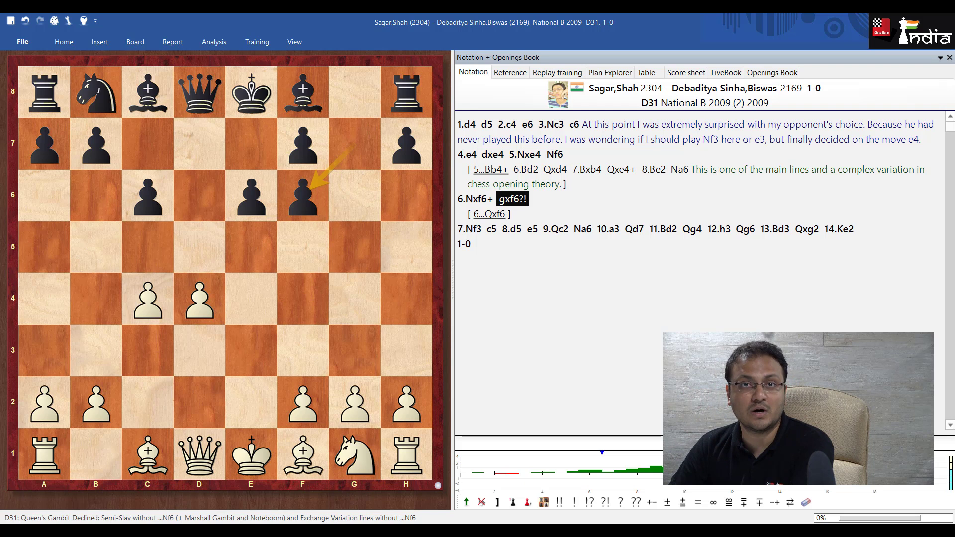
Keep the ?! mark on 6...gxf6, then mark 9.Qc2 with the interesting !? symbol
{"action": "key", "text": "shift+1"}
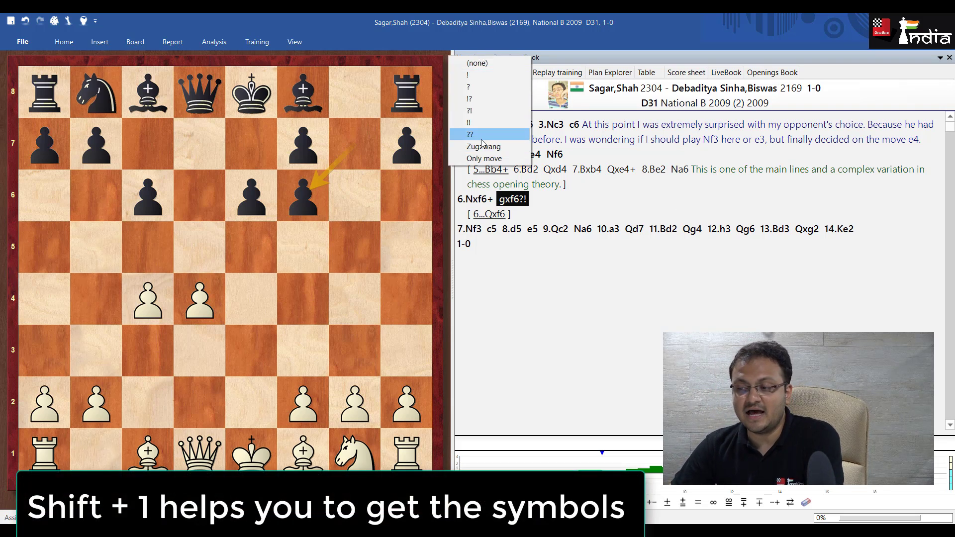
{"action": "left_click", "coordinate": [477, 111]}
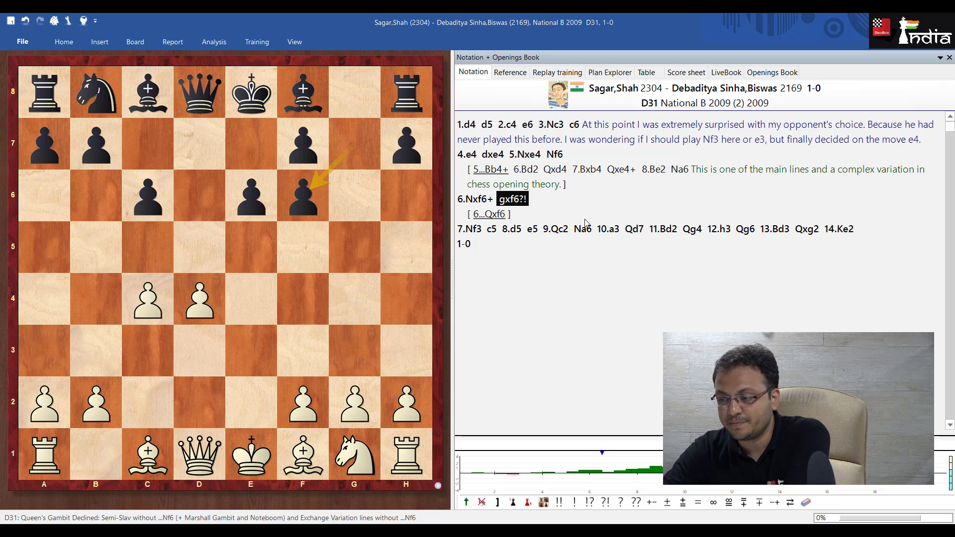
{"action": "key", "text": "Right"}
{"action": "key", "text": "Right"}
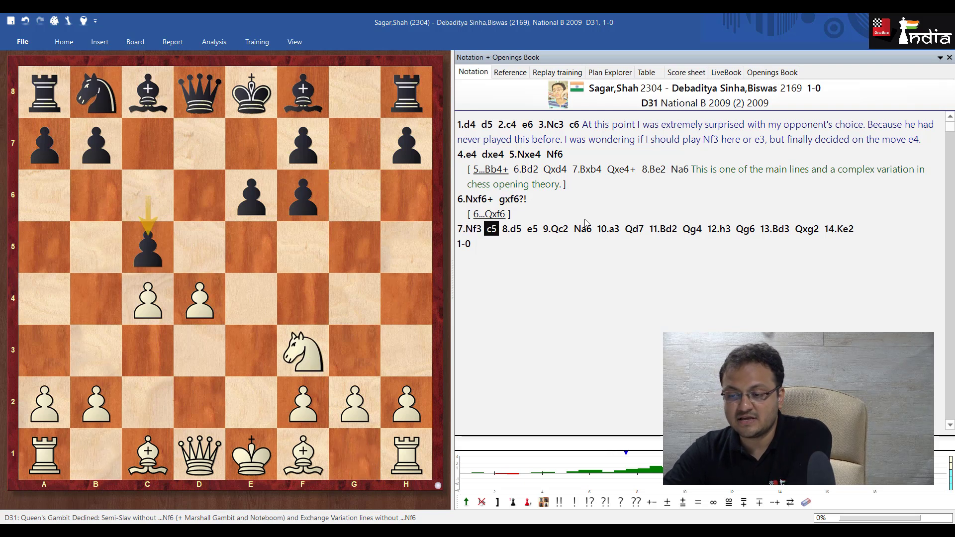
{"action": "key", "text": "Right"}
{"action": "key", "text": "Right"}
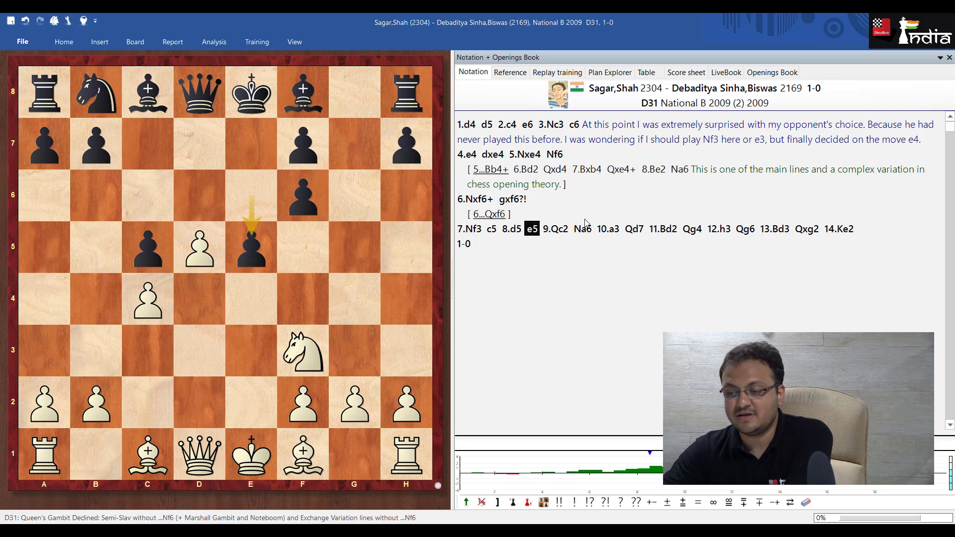
{"action": "key", "text": "Right"}
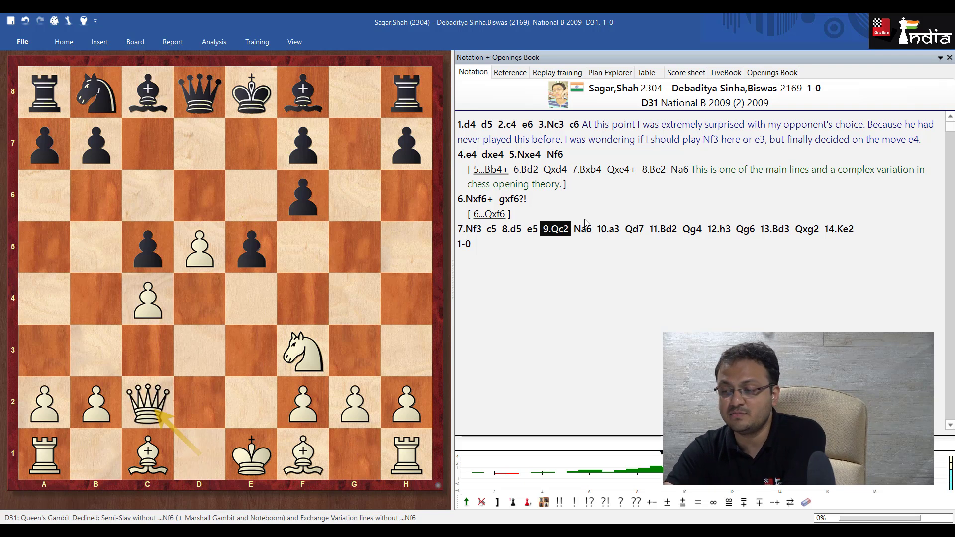
{"action": "key", "text": "shift+F10"}
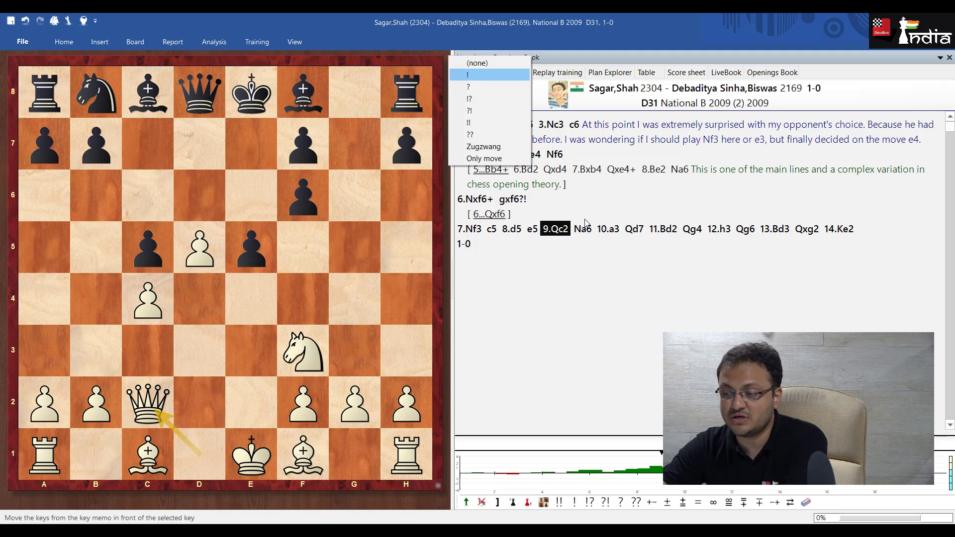
{"action": "key", "text": "Down"}
{"action": "key", "text": "Down"}
{"action": "key", "text": "Return"}
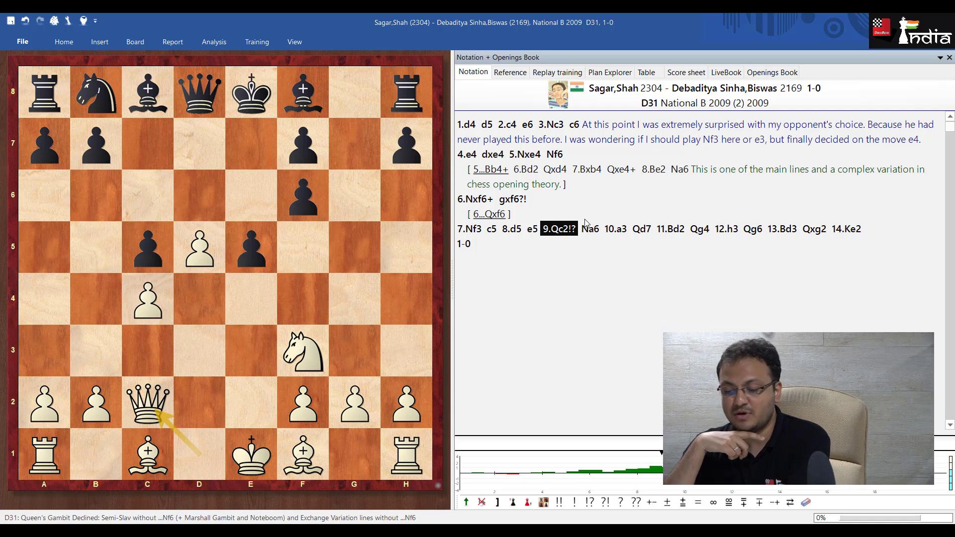
Comment 9.Qc2!?: 'This move was made because I wanted to control the light squares in the position.'
{"action": "key", "text": "ctrl+a"}
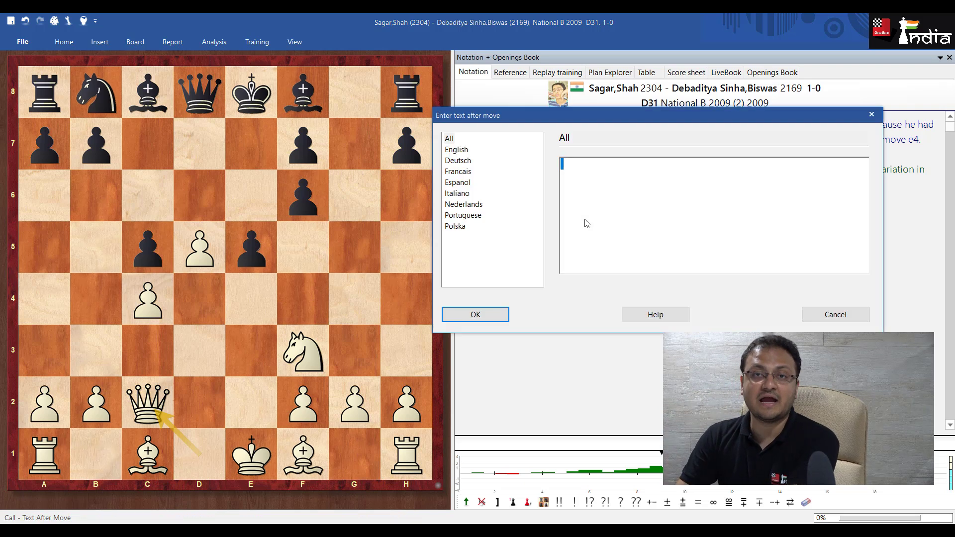
{"action": "type", "text": "T"}
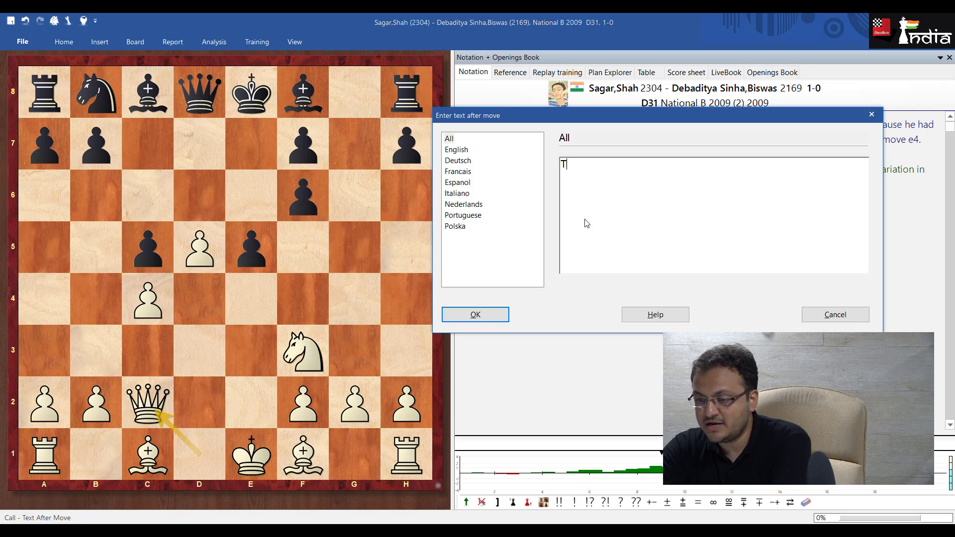
{"action": "type", "text": "his move was "}
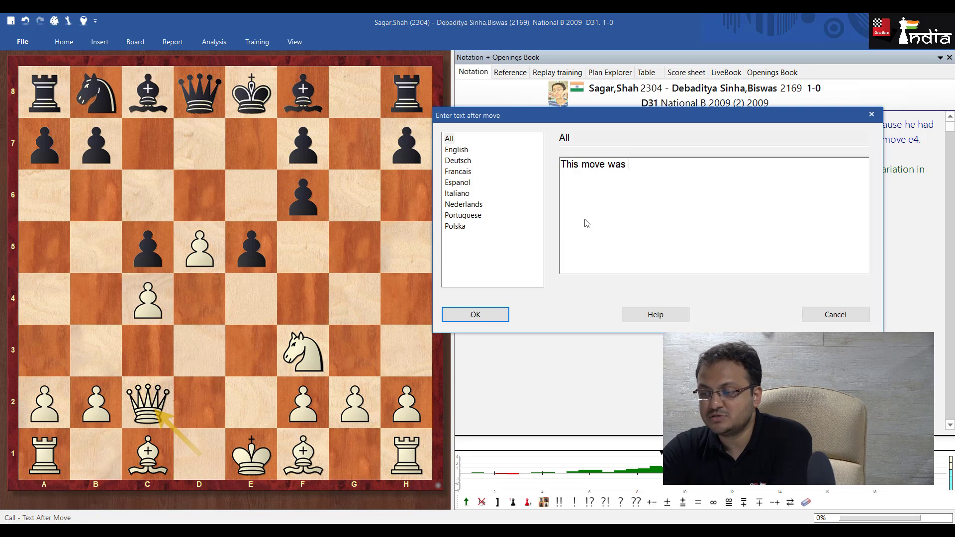
{"action": "type", "text": "made because"}
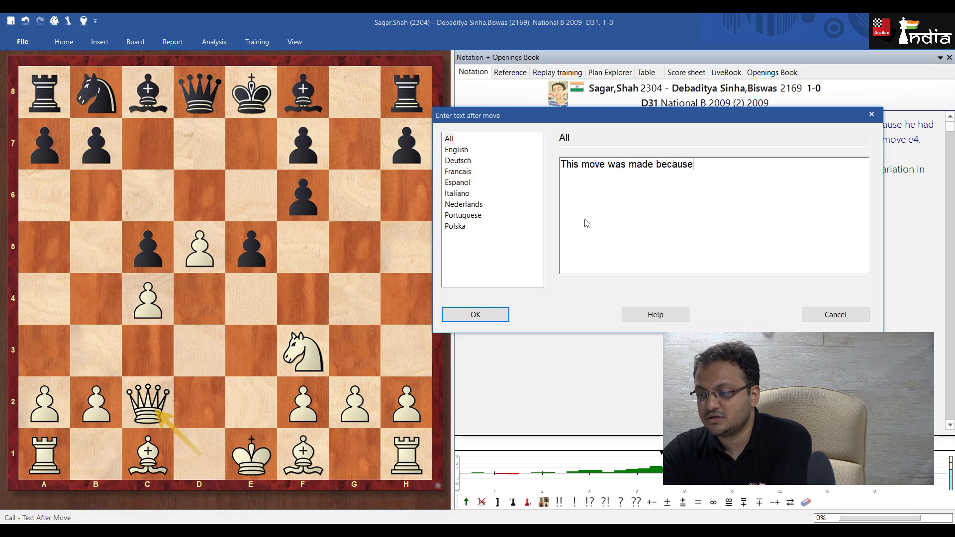
{"action": "type", "text": " I wasn"}
{"action": "key", "text": "BackSpace"}
{"action": "key", "text": "BackSpace"}
{"action": "type", "text": "nte"}
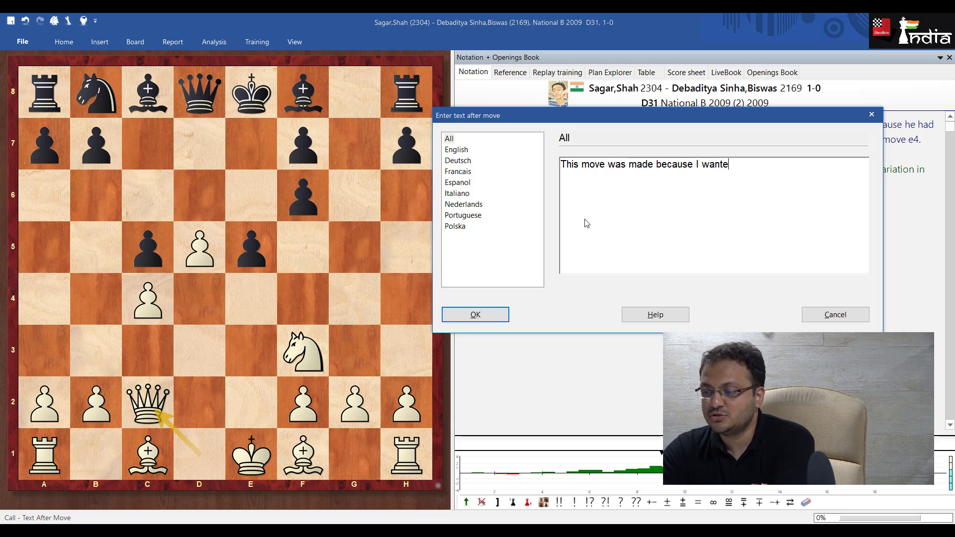
{"action": "type", "text": "d to control"}
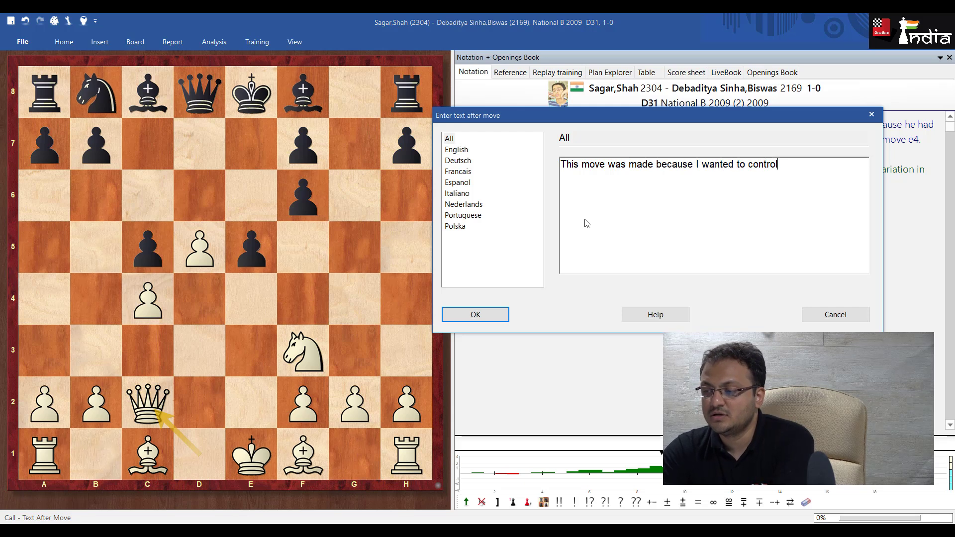
{"action": "type", "text": " the light "}
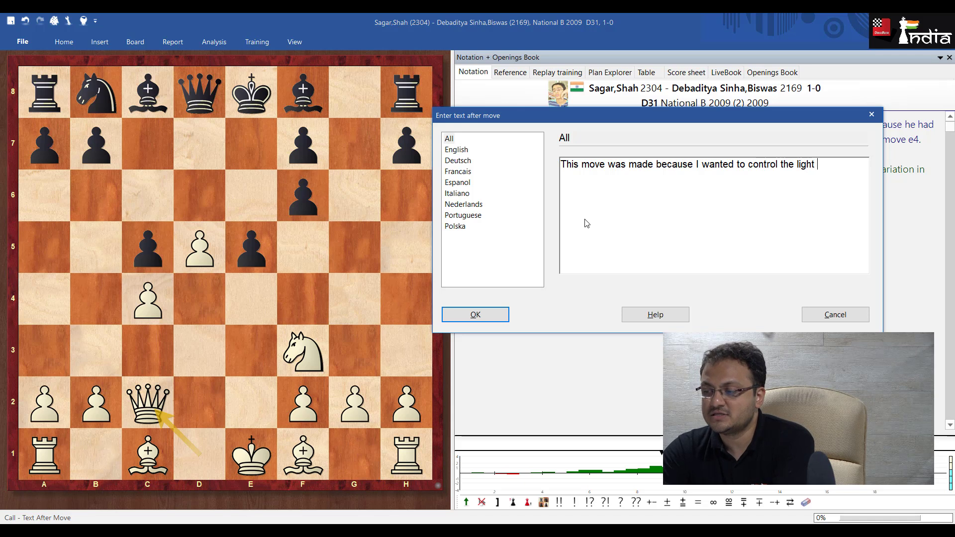
{"action": "type", "text": "squares in the position."}
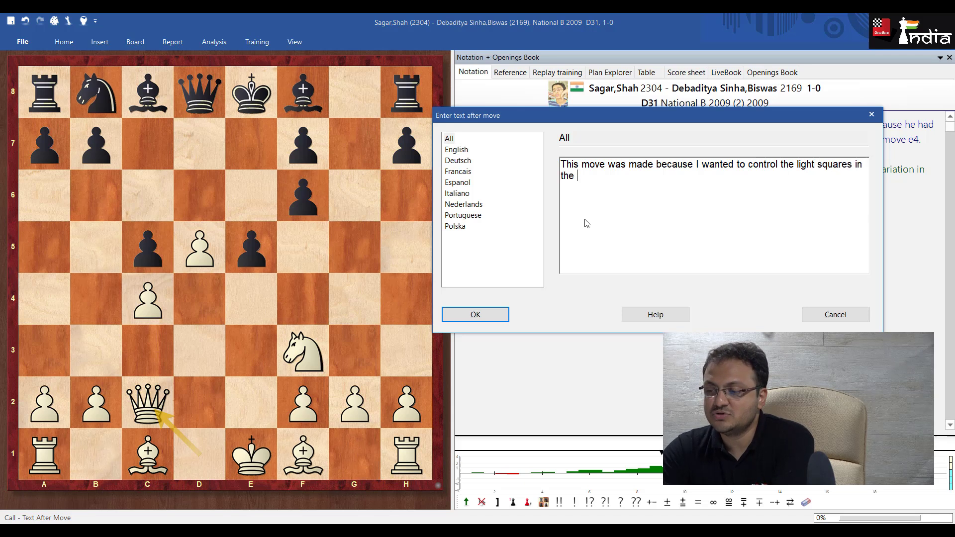
{"action": "left_click", "coordinate": [491, 313]}
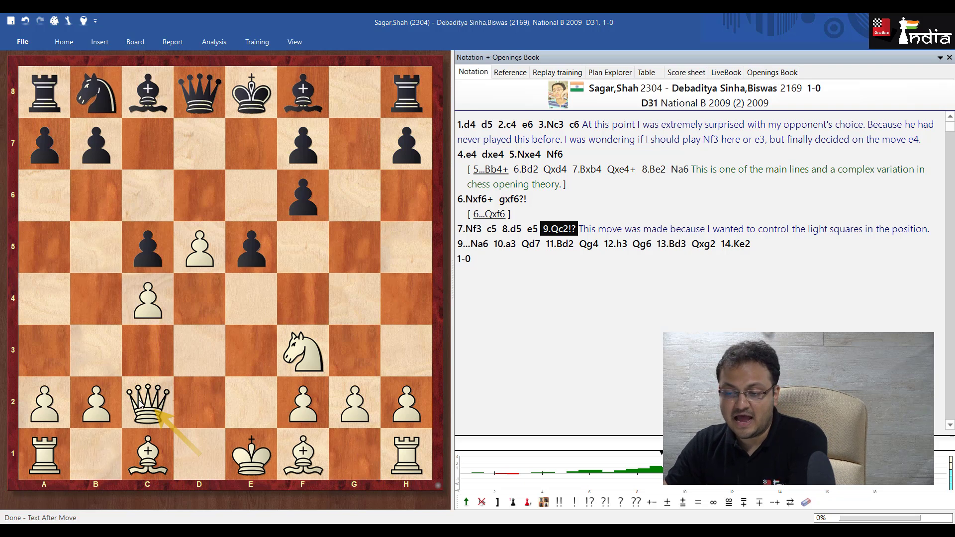
After trying red and yellow, draw a green c2–h7 arrow and highlight c2 green
{"action": "key", "text": "alt"}
{"action": "key", "text": "alt"}
{"action": "key", "text": "alt"}
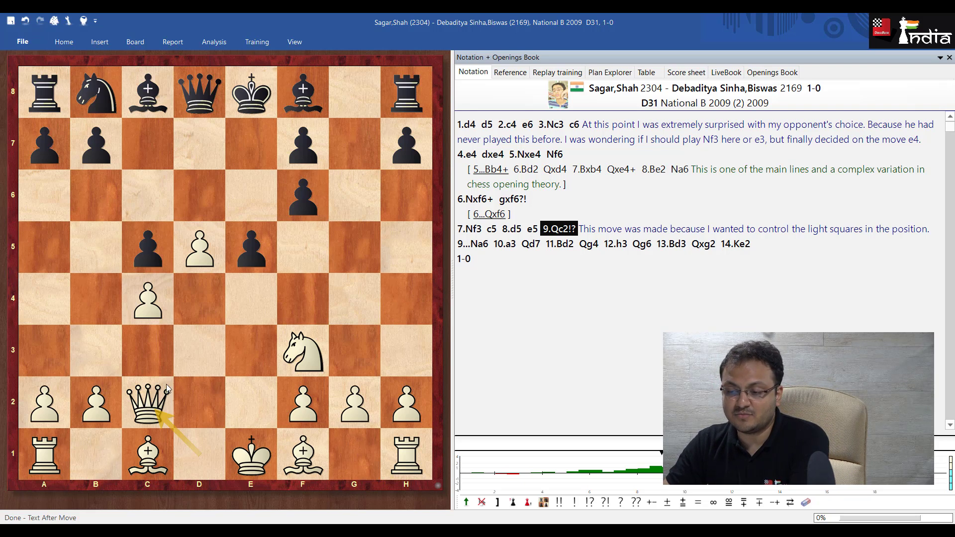
{"action": "left_click_drag", "start_coordinate": [410, 164], "coordinate": [410, 164]}
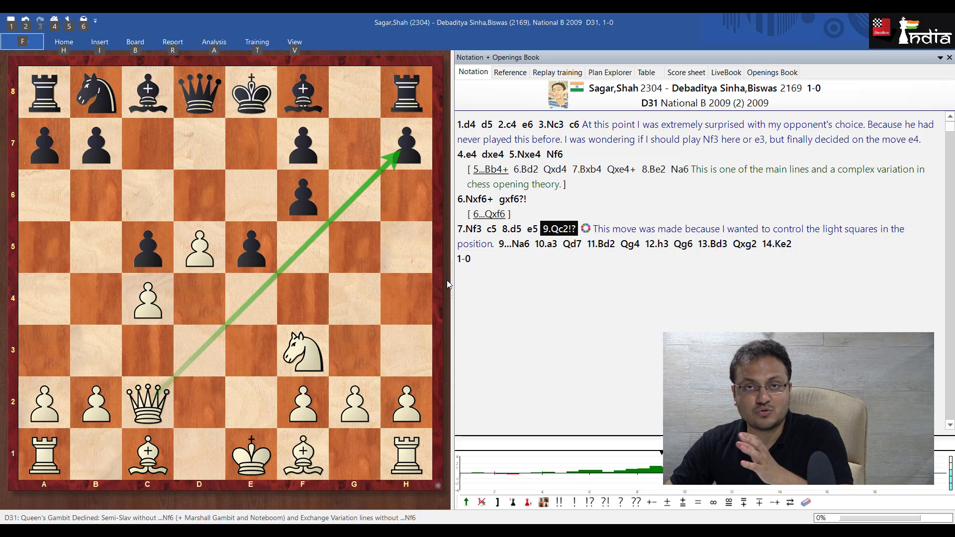
{"action": "key", "text": "ctrl+z"}
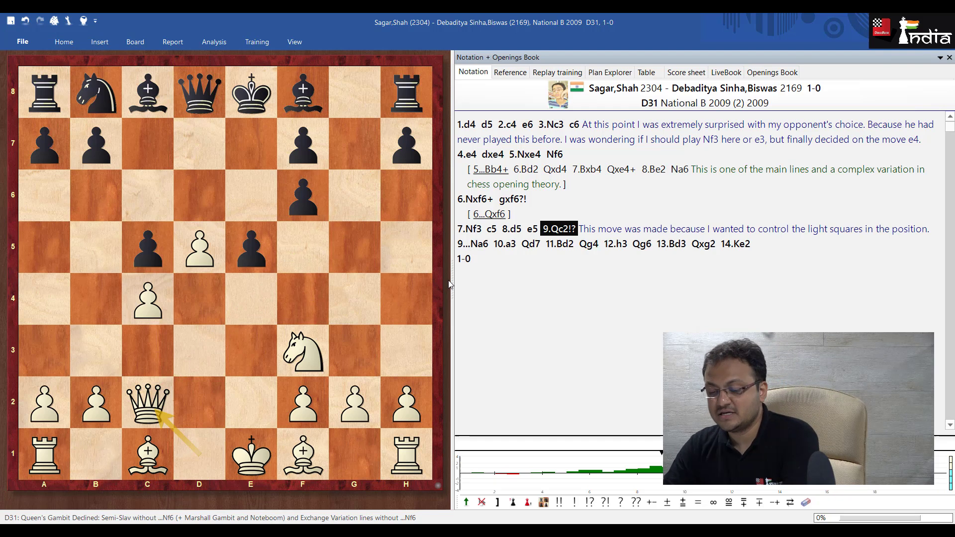
{"action": "mouse_move", "coordinate": [149, 398]}
{"action": "left_mouse_down"}
{"action": "mouse_move", "coordinate": [380, 156]}
{"action": "mouse_move", "coordinate": [398, 157]}
{"action": "left_mouse_up"}
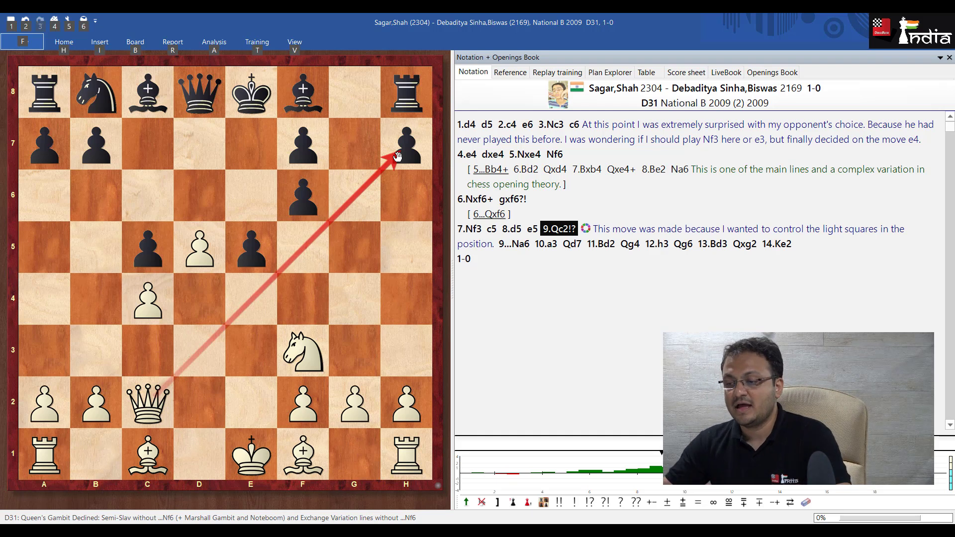
{"action": "left_click_drag", "start_coordinate": [398, 157], "coordinate": [446, 201]}
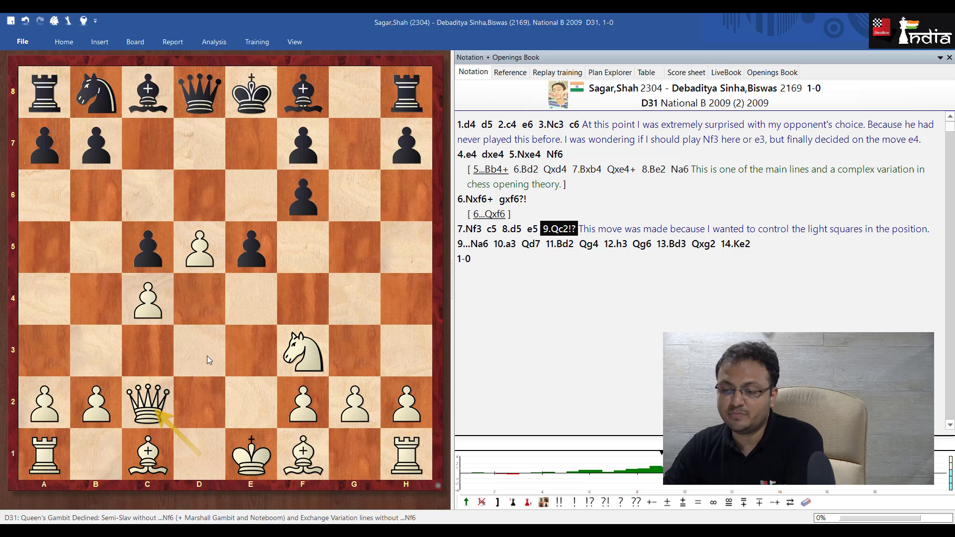
{"action": "left_click_drag", "start_coordinate": [404, 164], "coordinate": [407, 171]}
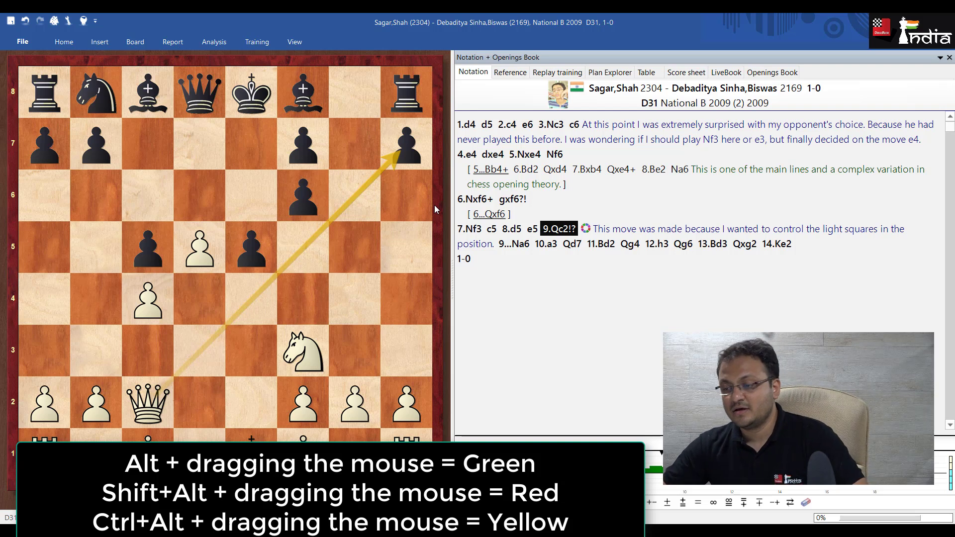
{"action": "left_click_drag", "start_coordinate": [148, 402], "coordinate": [407, 144]}
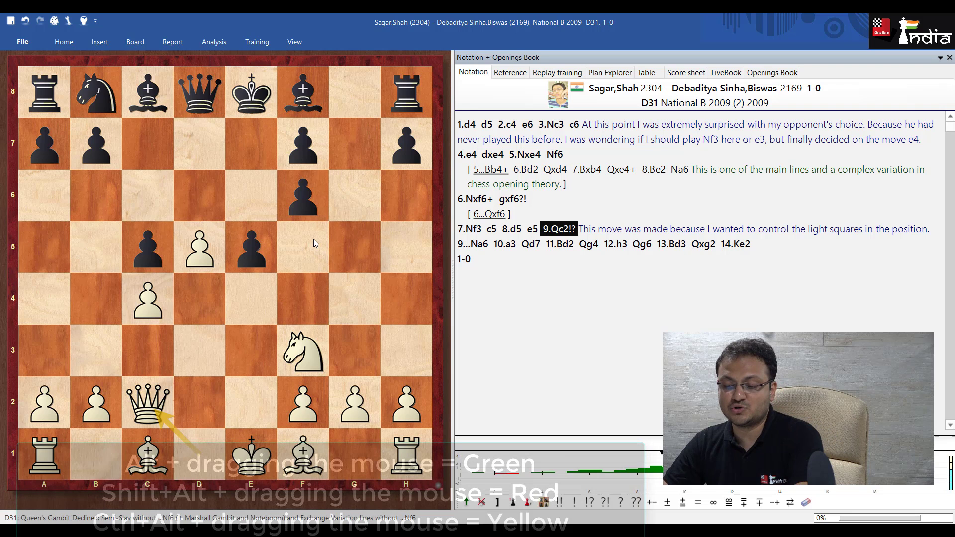
{"action": "left_click_drag", "start_coordinate": [160, 399], "coordinate": [411, 141]}
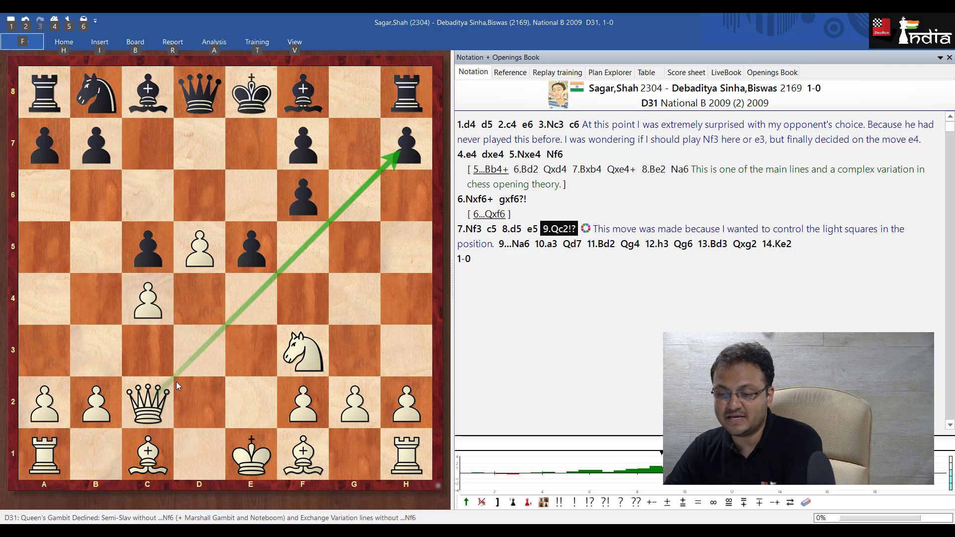
{"action": "left_click", "coordinate": [162, 396], "text": "alt"}
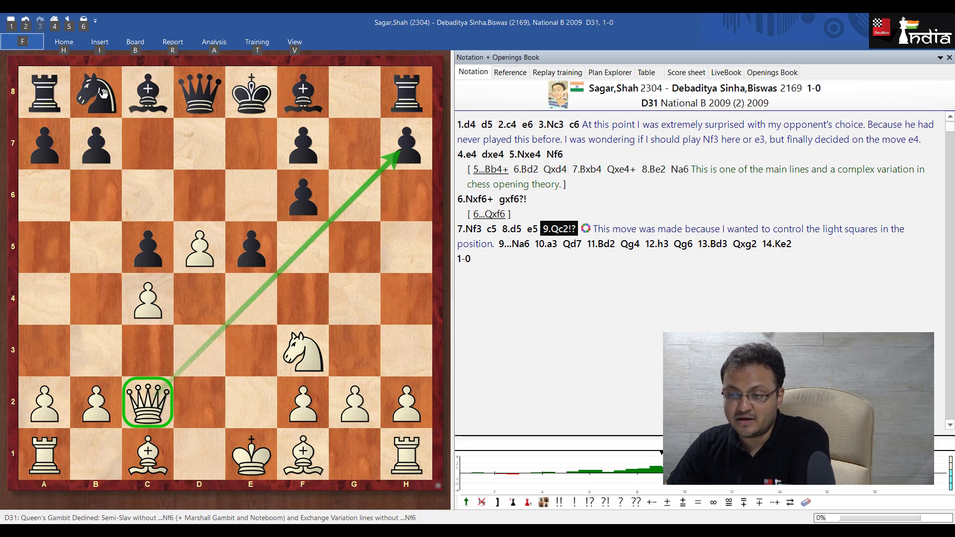
Play 9...Na6 with the comment 'This was played with the idea of coming to b4'
{"action": "left_click_drag", "start_coordinate": [100, 95], "coordinate": [44, 195]}
{"action": "key", "text": "ctrl+a"}
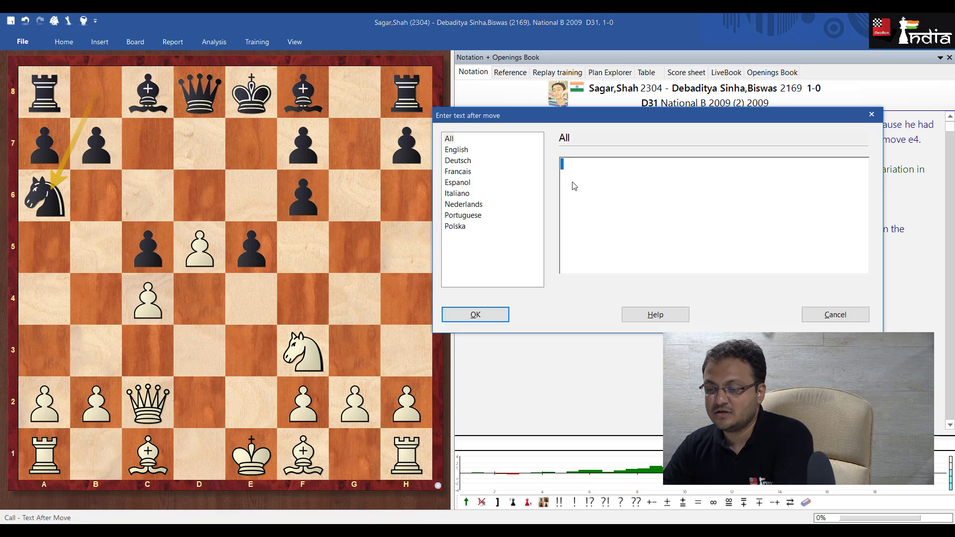
{"action": "type", "text": "This was played "}
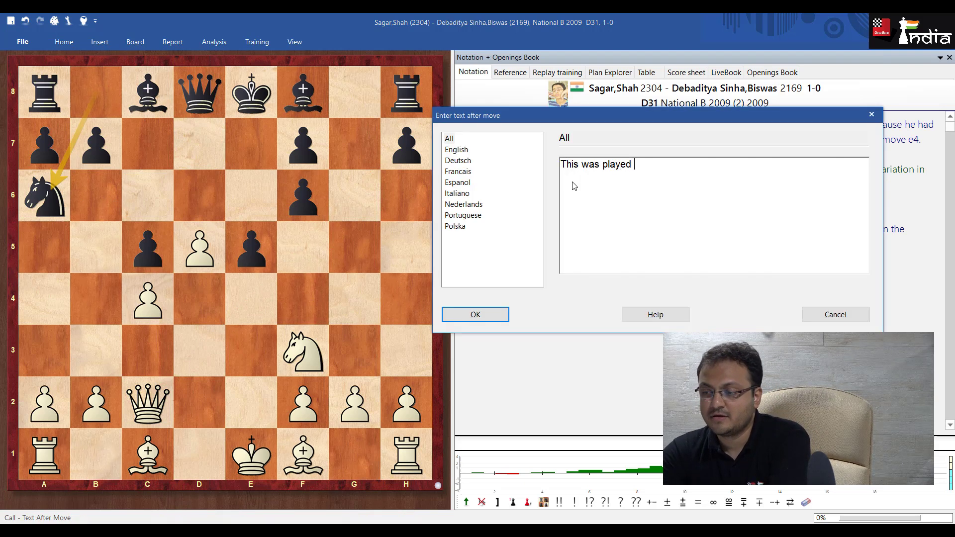
{"action": "type", "text": "with the idea of coming to b4."}
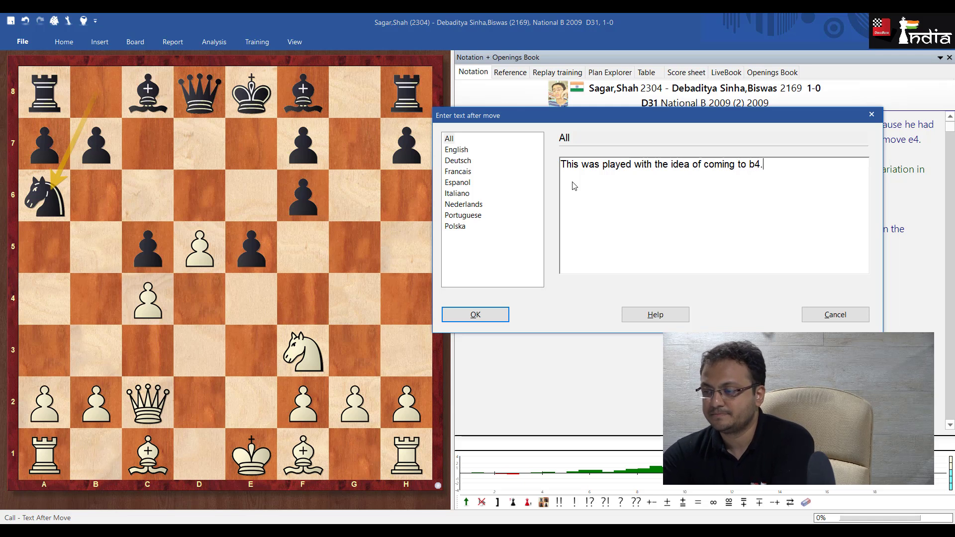
{"action": "left_click", "coordinate": [490, 315]}
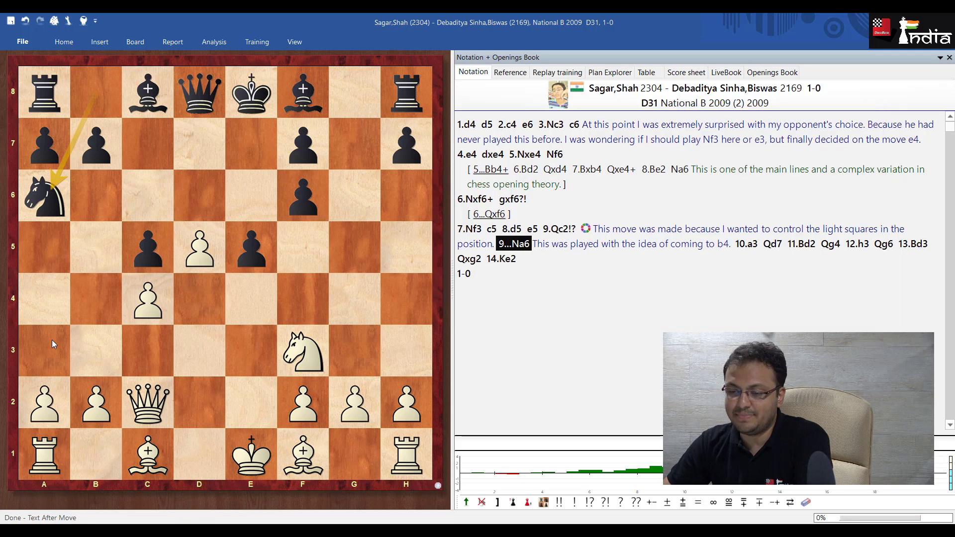
Play 10.a3 with the comment 'Stopping the knight to come to b4'
{"action": "left_click_drag", "start_coordinate": [46, 396], "coordinate": [46, 352]}
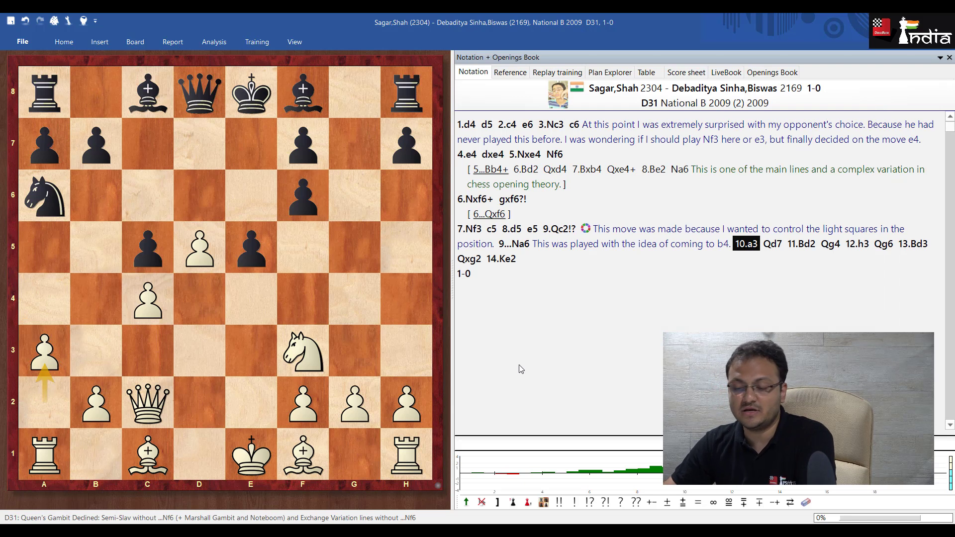
{"action": "key", "text": "ctrl+a"}
{"action": "type", "text": "Stopp"}
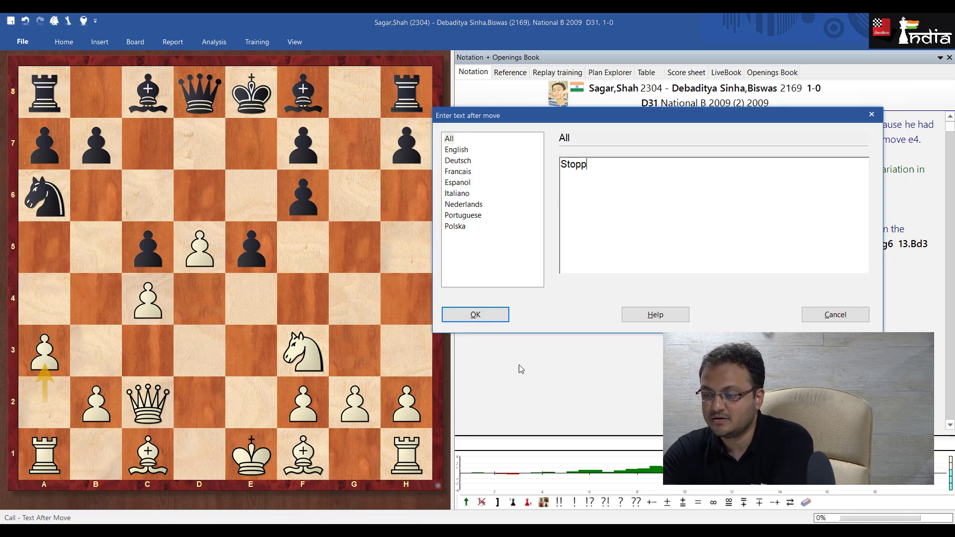
{"action": "type", "text": "ing the knight"}
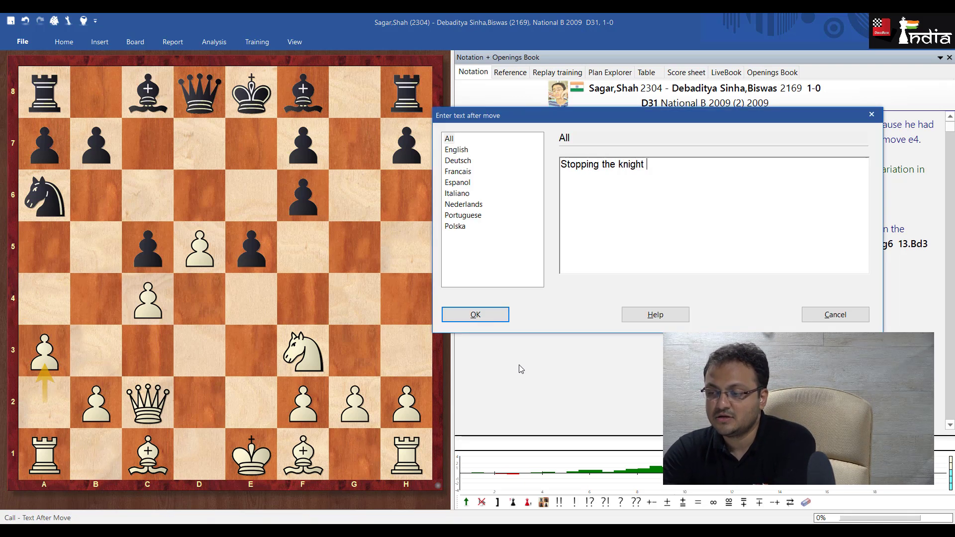
{"action": "type", "text": " to come to b4."}
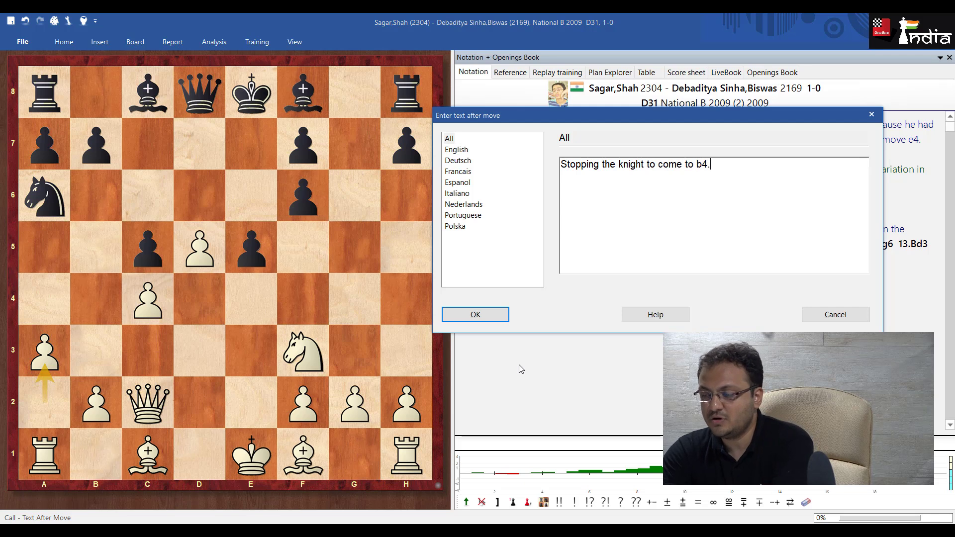
{"action": "left_click", "coordinate": [476, 315]}
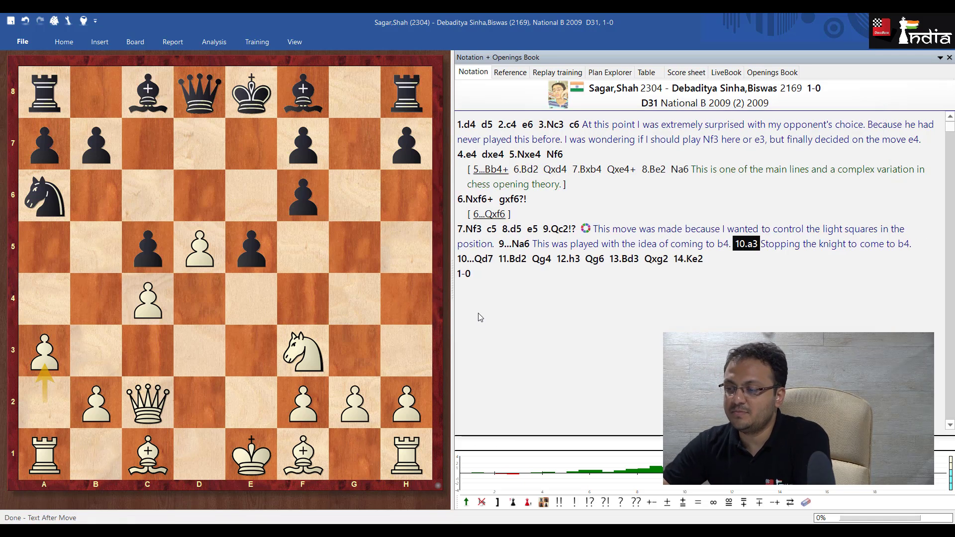
{"action": "key", "text": "Right"}
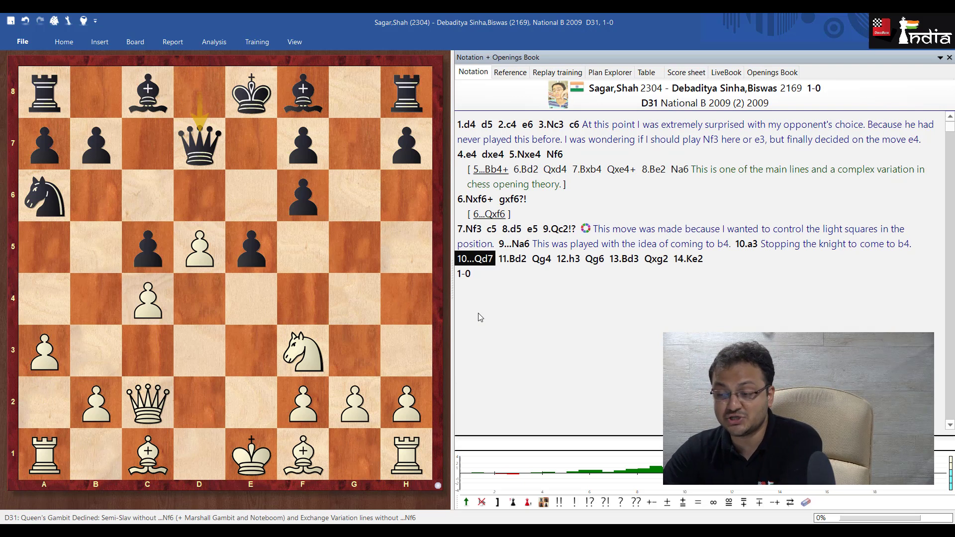
Mark 10...Qd7 with the dubious ?! symbol
{"action": "key", "text": "Menu"}
{"action": "key", "text": "Down"}
{"action": "key", "text": "Down"}
{"action": "key", "text": "Down"}
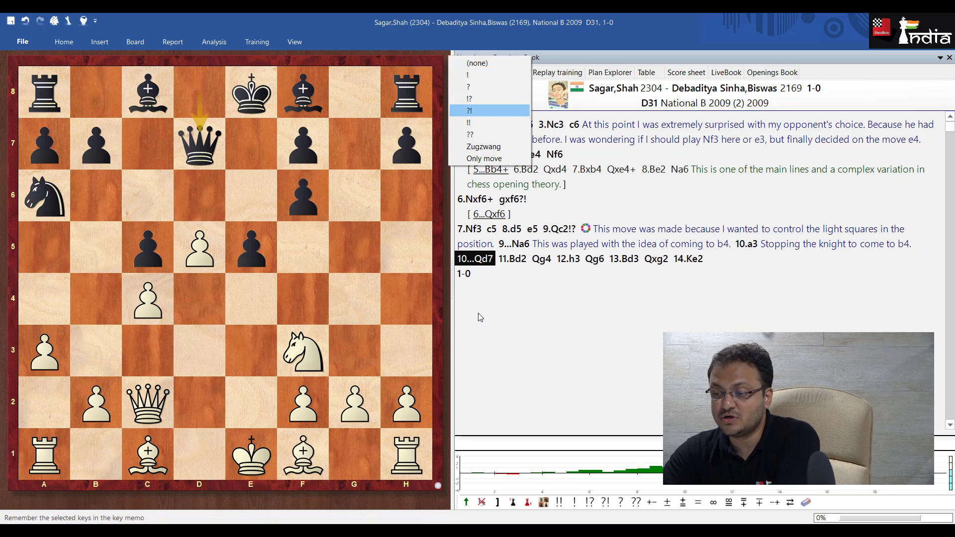
{"action": "key", "text": "Return"}
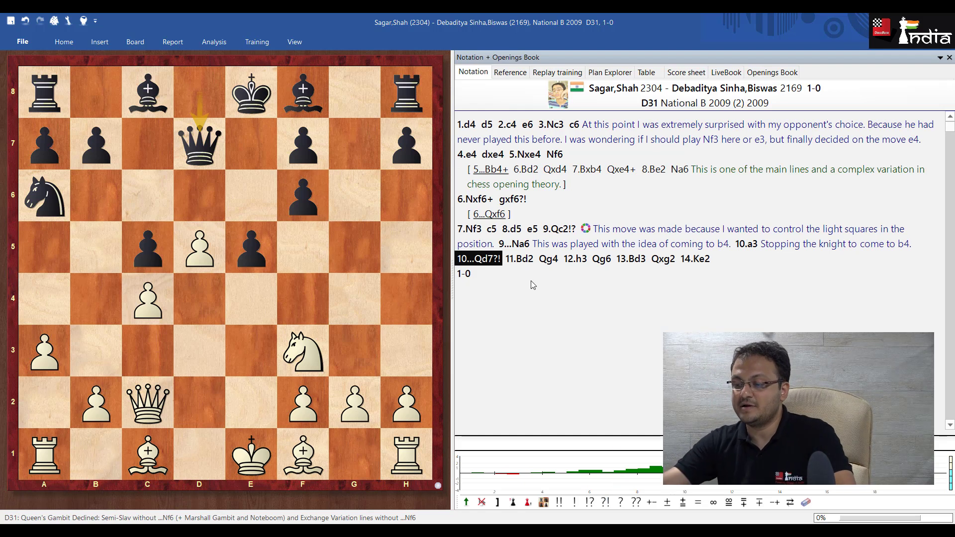
Play 11.Bd2 and draw a green arrow from d2 to c3
{"action": "left_click_drag", "start_coordinate": [148, 452], "coordinate": [199, 397]}
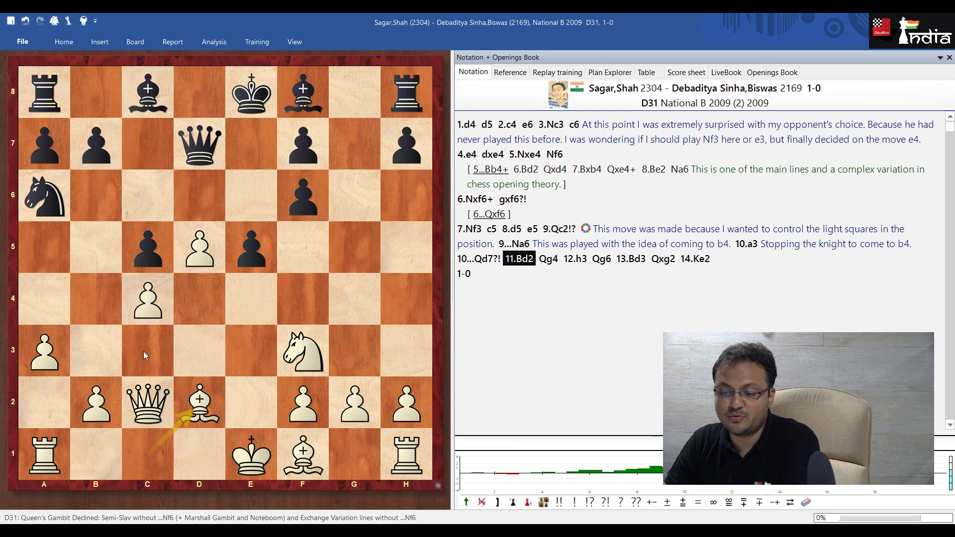
{"action": "left_click_drag", "start_coordinate": [143, 351], "coordinate": [189, 377]}
{"action": "key", "text": "alt"}
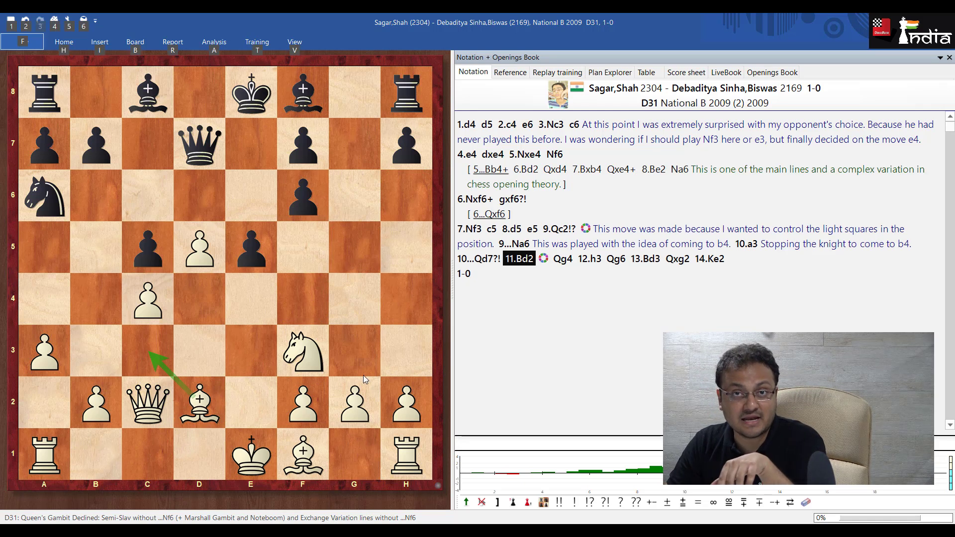
Comment 11.Bd2: the bishop heads to c3 to attack the e5 pawn and hinder f5
{"action": "key", "text": "ctrl+a"}
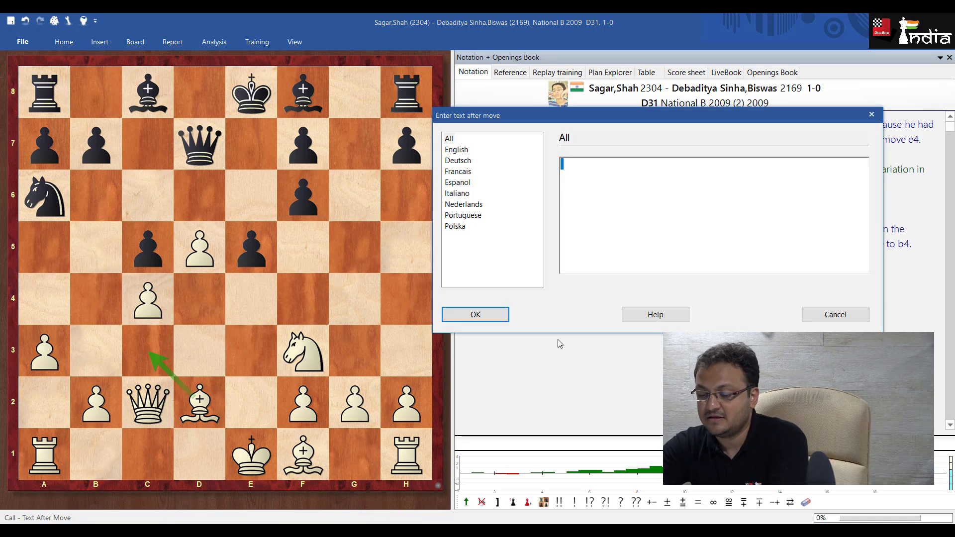
{"action": "type", "text": "The idea is "}
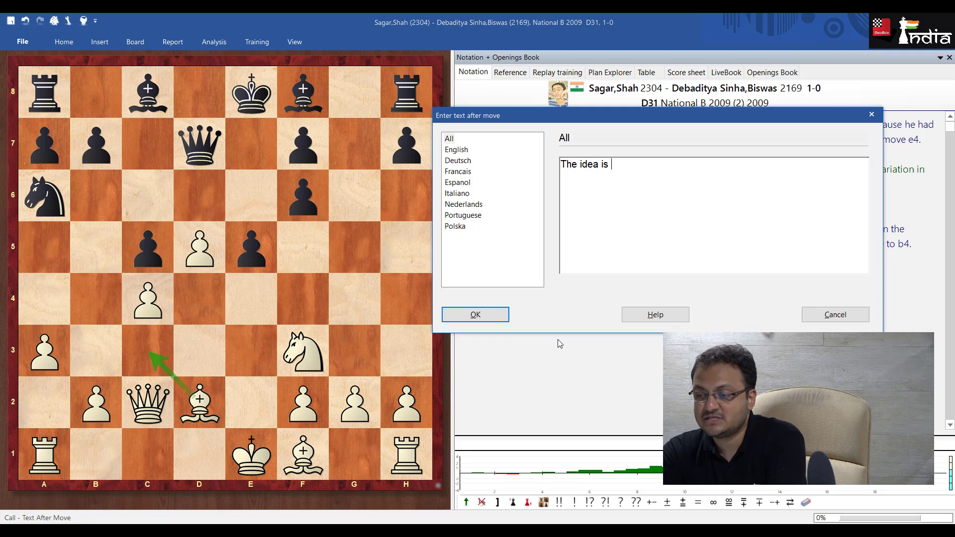
{"action": "type", "text": "to play the bi"}
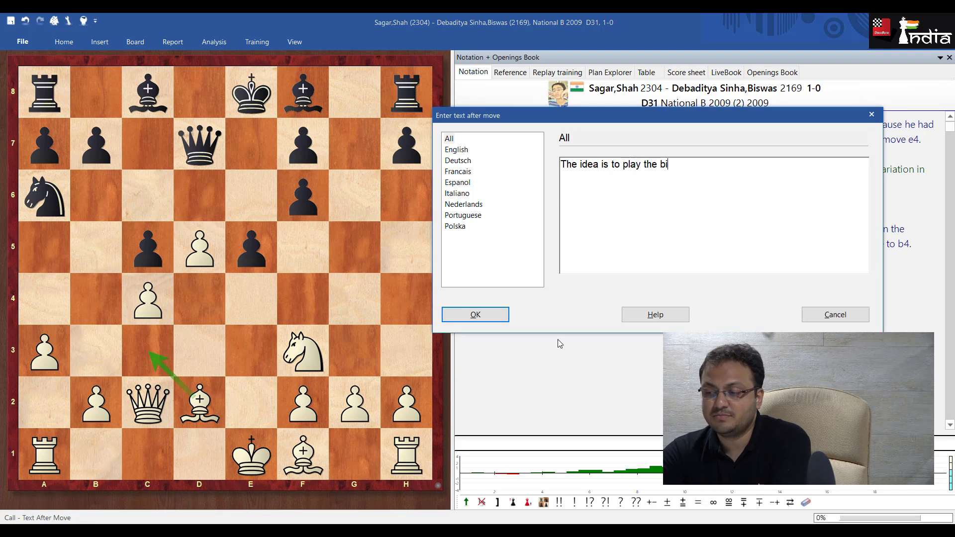
{"action": "type", "text": "shop to c2"}
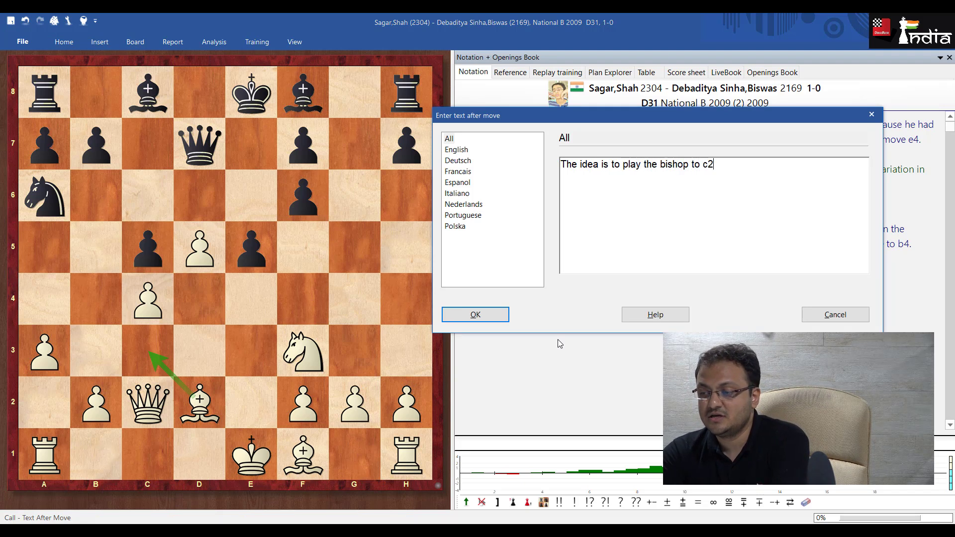
{"action": "key", "text": "BackSpace"}
{"action": "type", "text": "3 so th"}
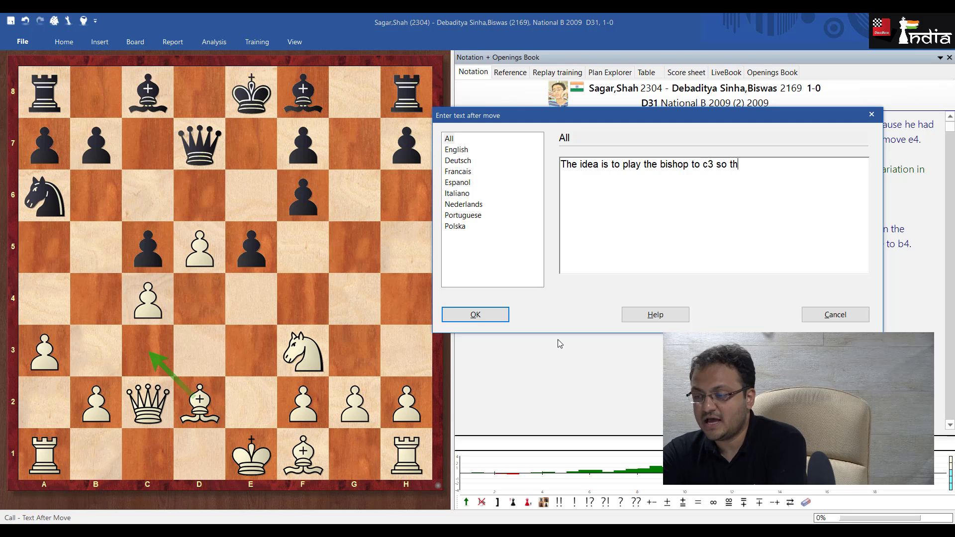
{"action": "type", "text": "at it attackes the"}
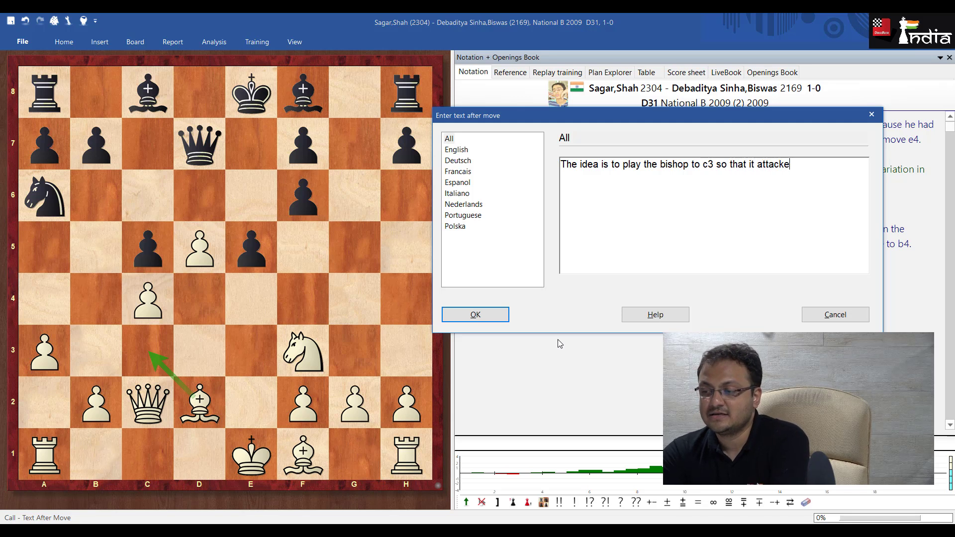
{"action": "key", "text": "BackSpace"}
{"action": "key", "text": "BackSpace"}
{"action": "key", "text": "BackSpace"}
{"action": "key", "text": "BackSpace"}
{"action": "key", "text": "BackSpace"}
{"action": "key", "text": "BackSpace"}
{"action": "type", "text": "s "}
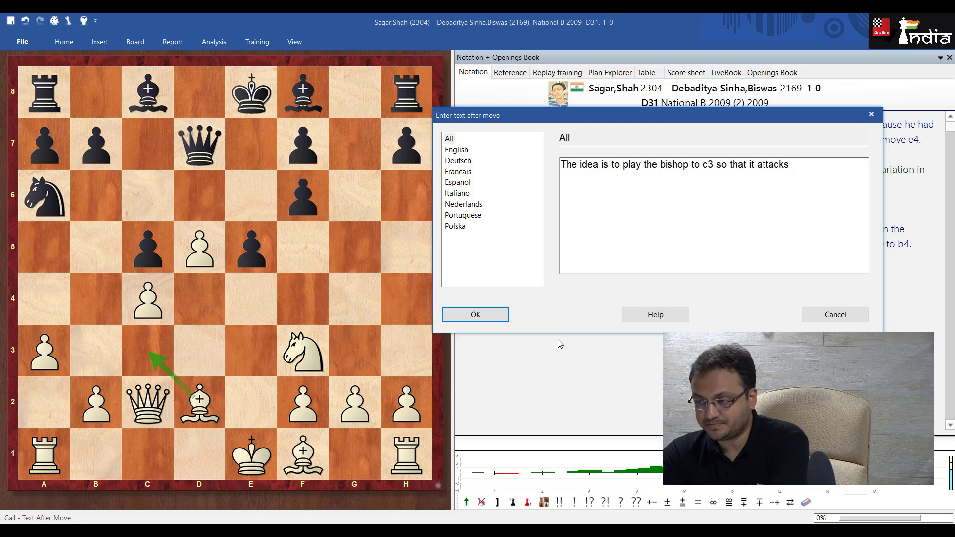
{"action": "type", "text": "the e5 pawn and makes f5"}
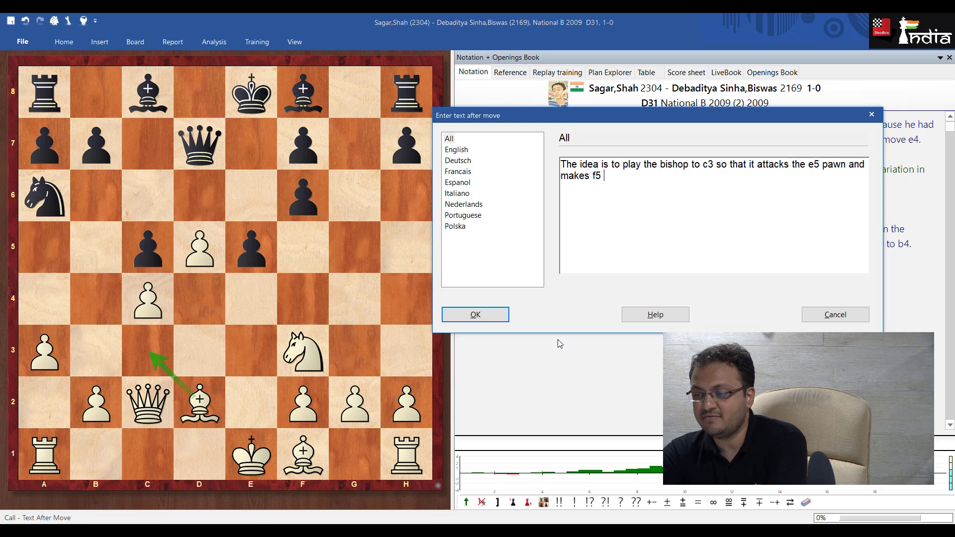
{"action": "type", "text": " difficult "}
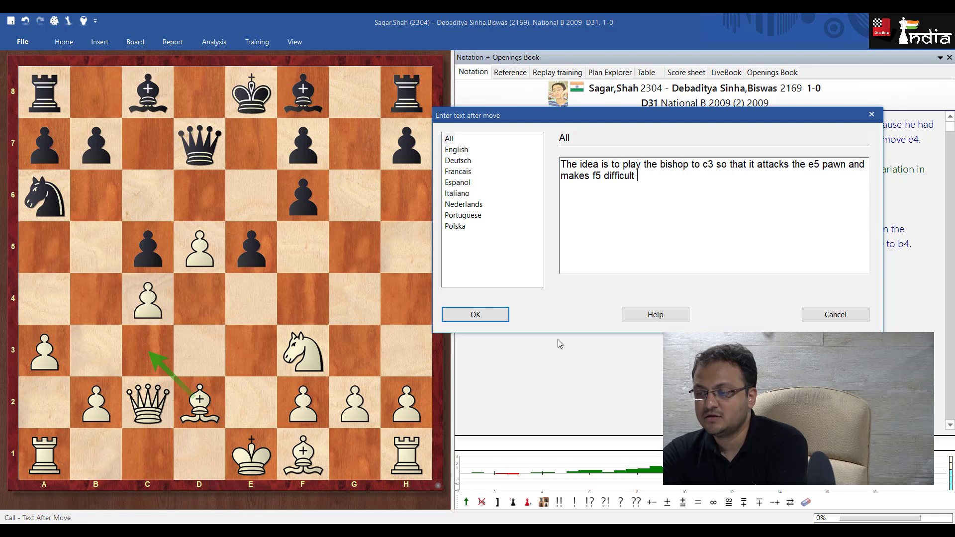
{"action": "type", "text": "to execut"}
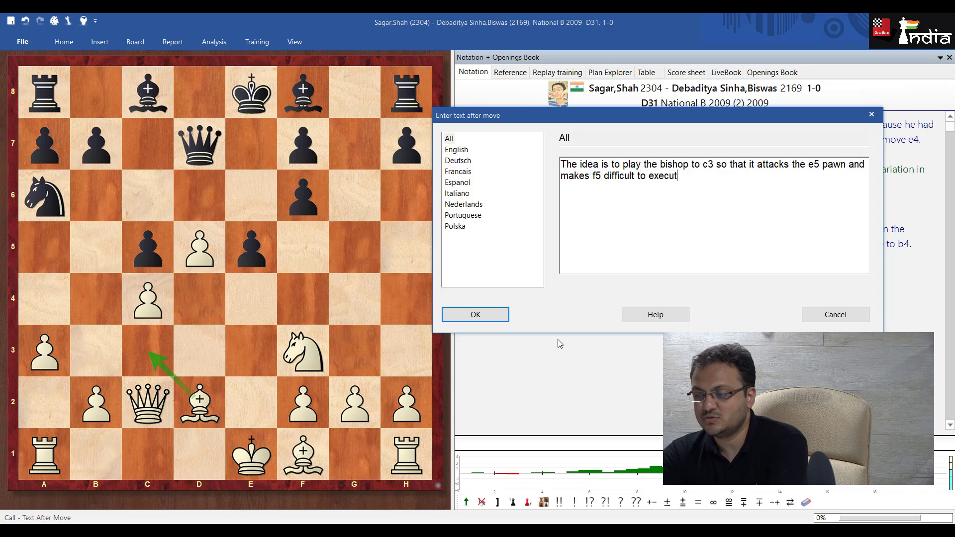
{"action": "type", "text": "e."}
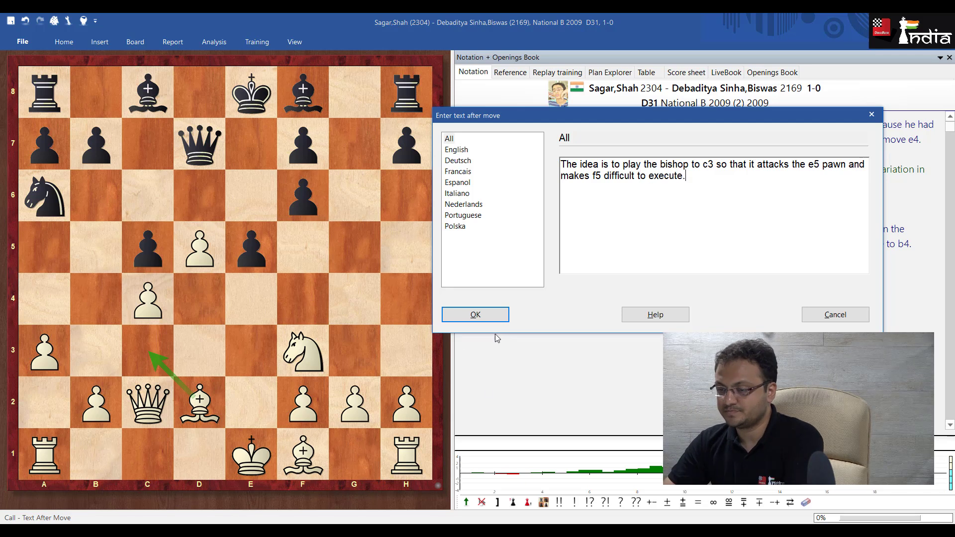
{"action": "left_click", "coordinate": [486, 318]}
{"action": "key", "text": "Right"}
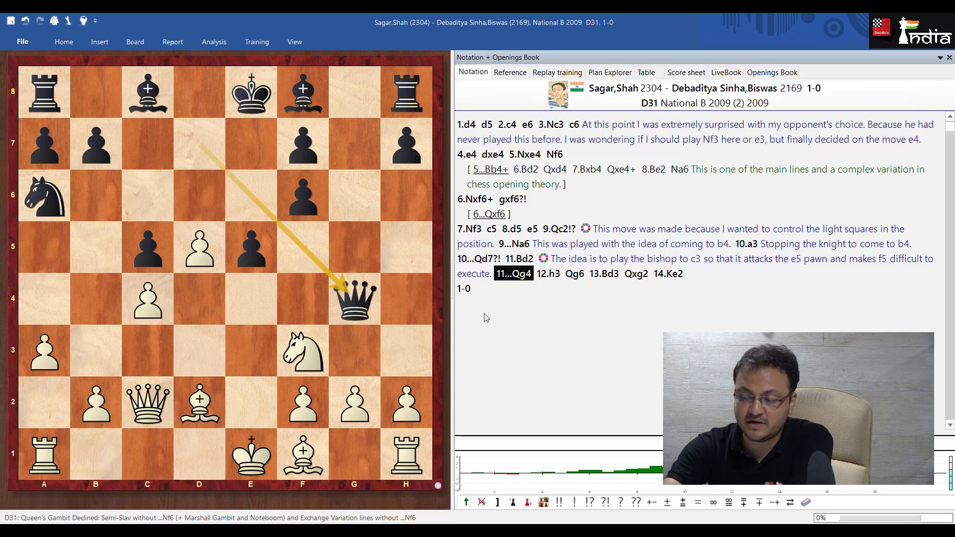
Mark 11...Qg4 as a mistake (?) and 13.Bd3 as a good move (!)
{"action": "left_click", "coordinate": [622, 501]}
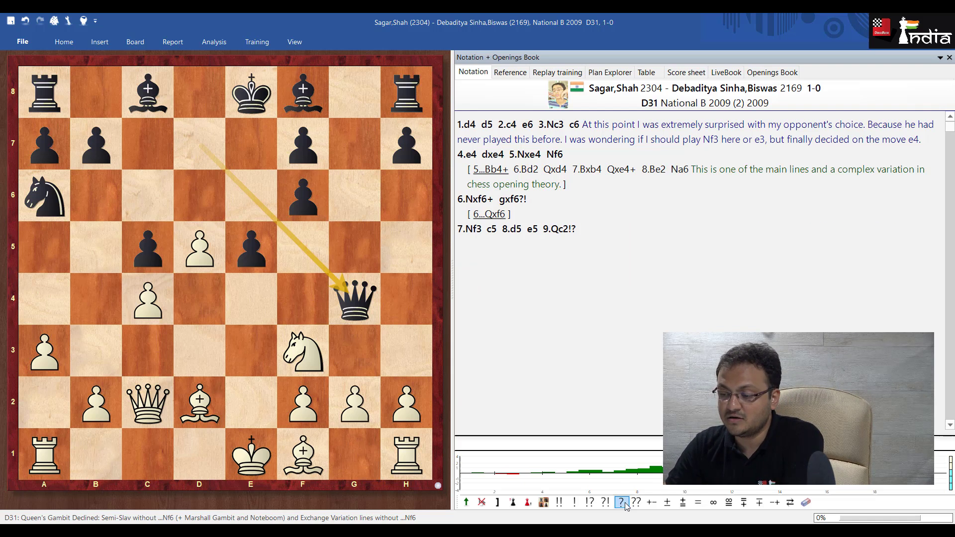
{"action": "key", "text": "Right"}
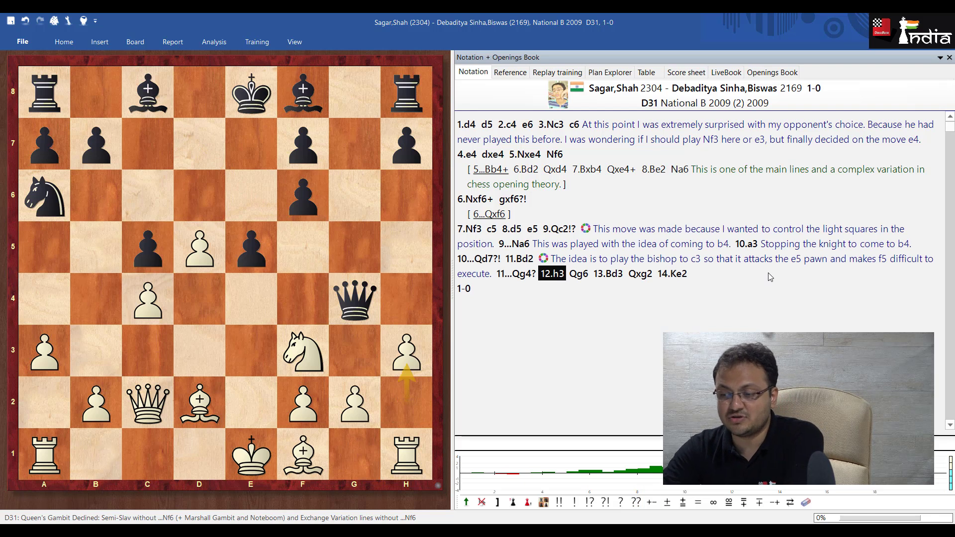
{"action": "key", "text": "Right"}
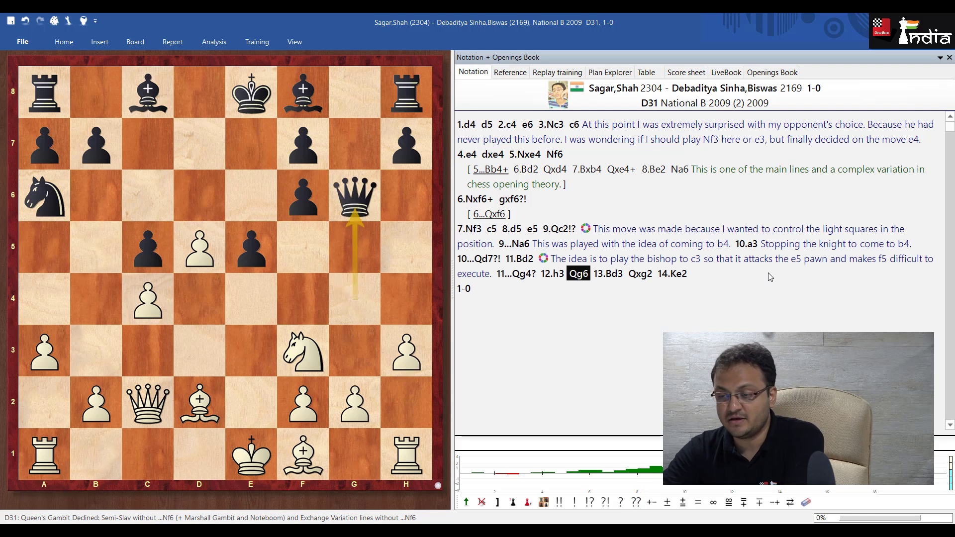
{"action": "key", "text": "Right"}
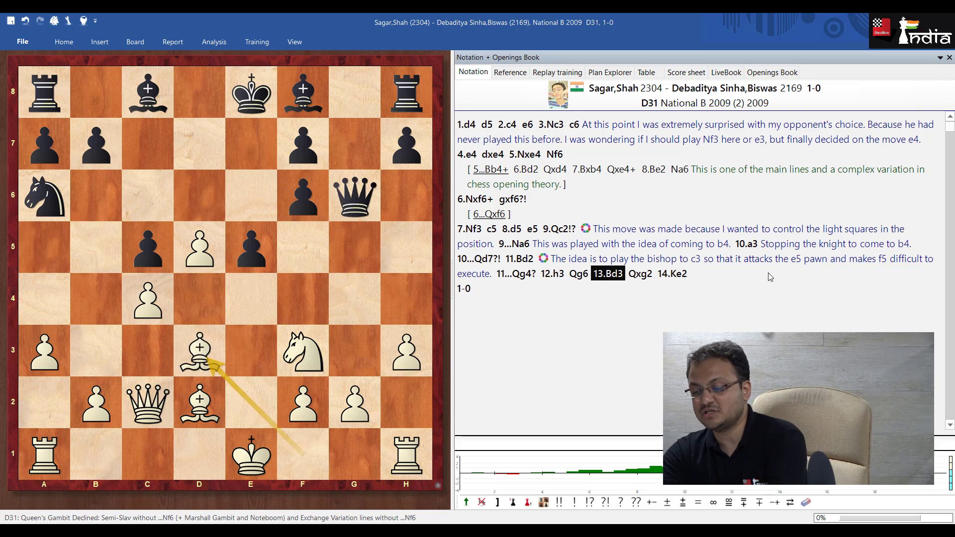
{"action": "key", "text": "Menu"}
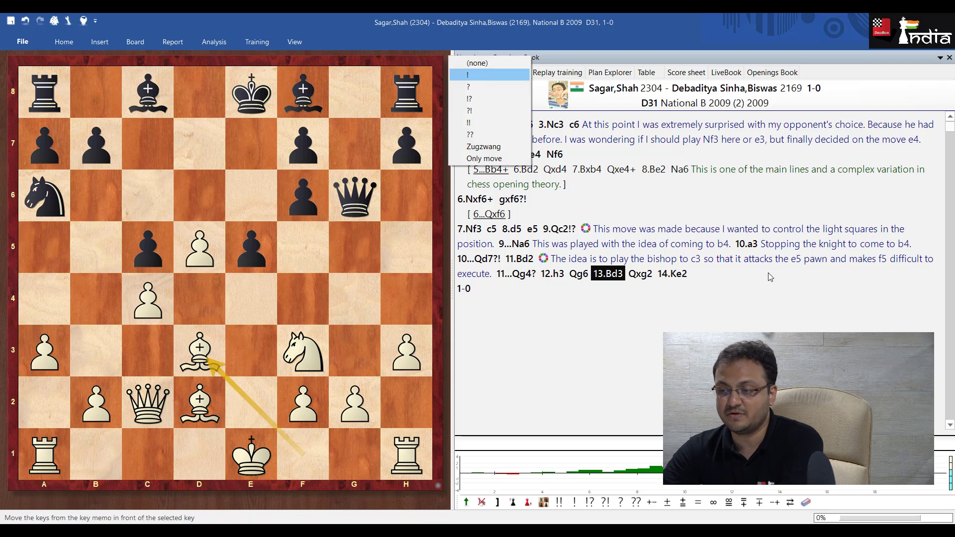
{"action": "key", "text": "Return"}
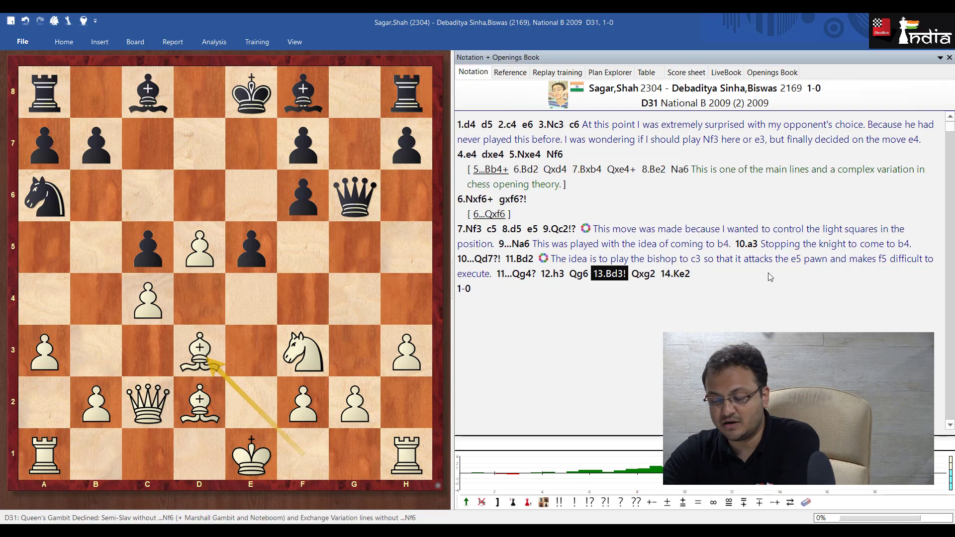
Add the comment 'My opponent resigned.' after 14.Ke2
{"action": "key", "text": "Right"}
{"action": "key", "text": "Right"}
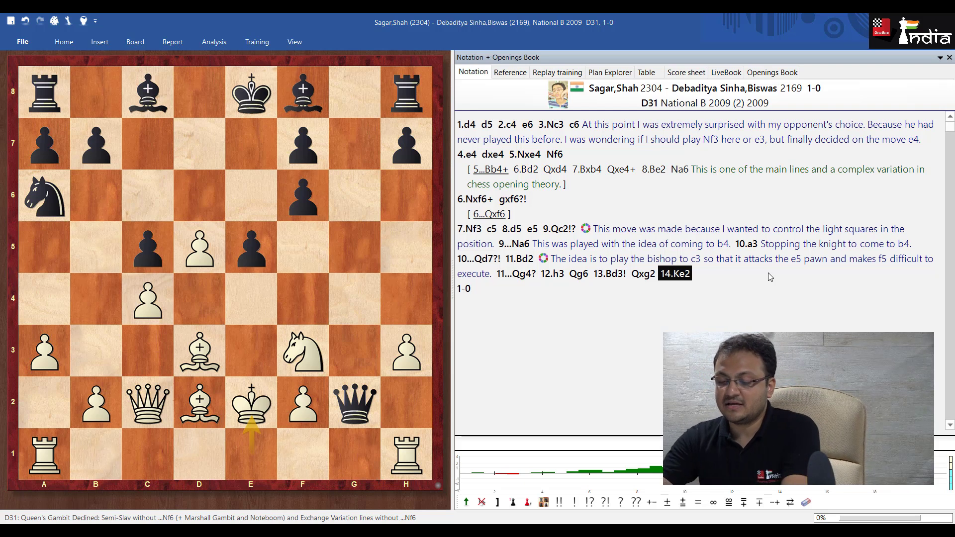
{"action": "key", "text": "ctrl+a"}
{"action": "type", "text": "My oppo"}
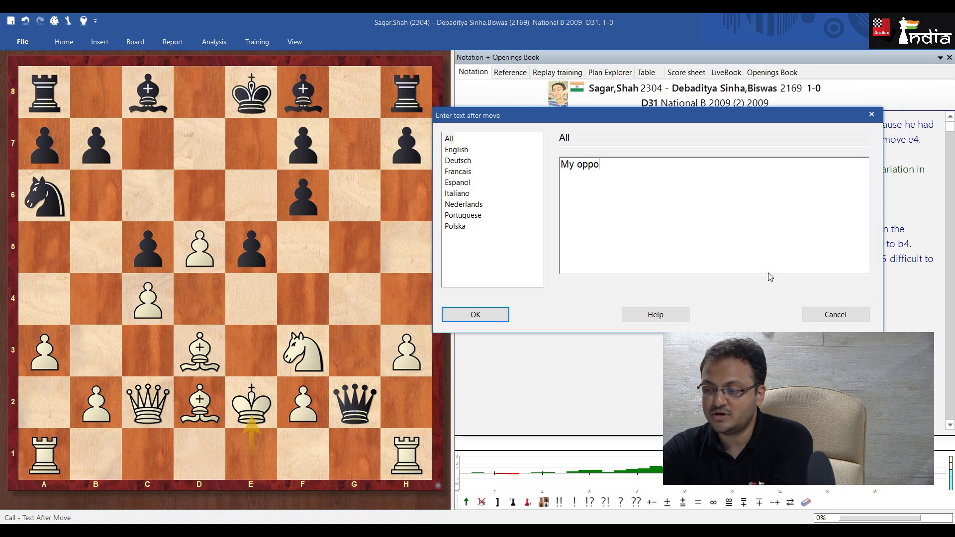
{"action": "type", "text": "nent resigned."}
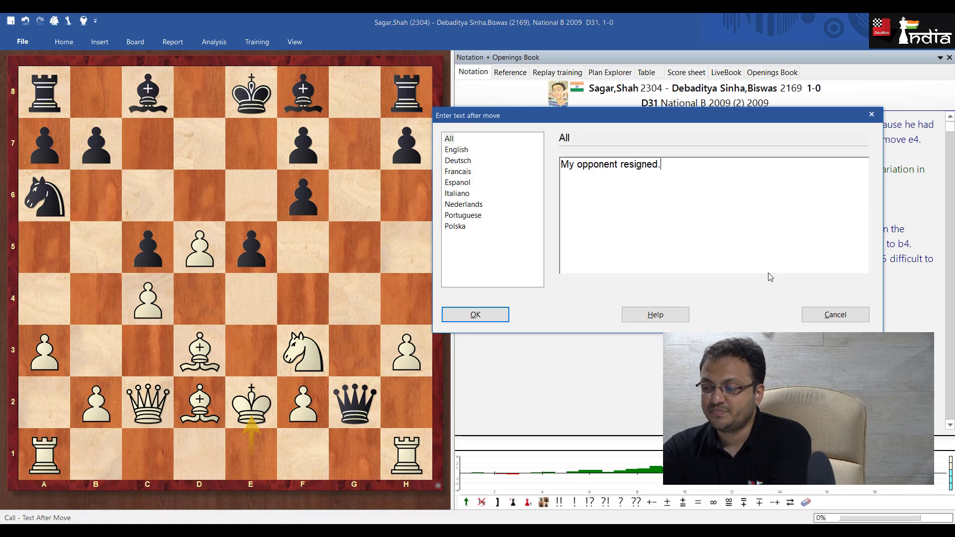
{"action": "left_click", "coordinate": [475, 315]}
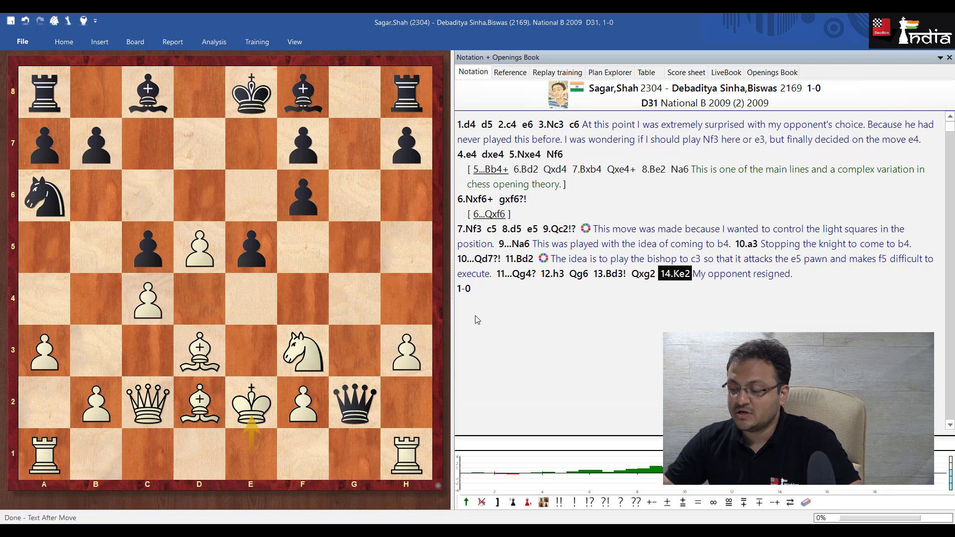
{"action": "key", "text": "Left"}
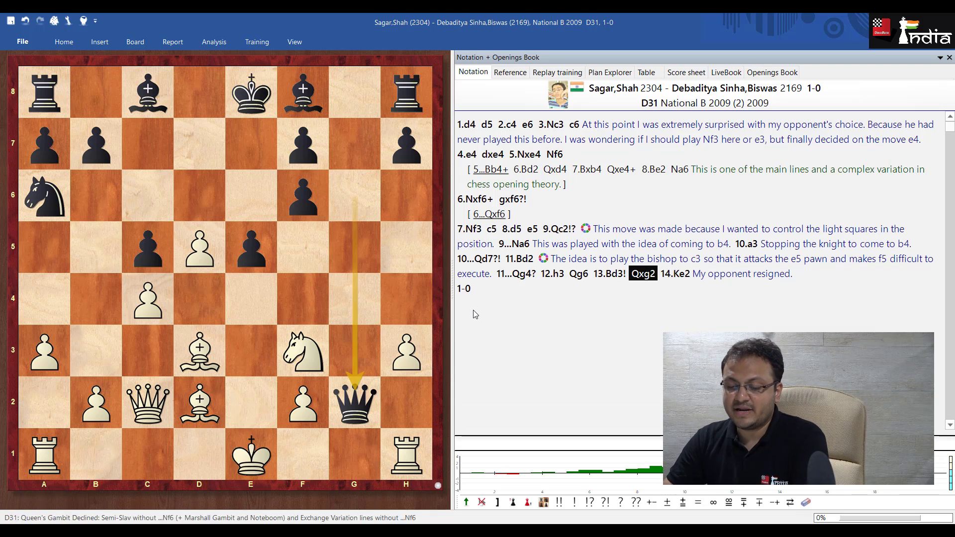
Enter 14.Ke2 after 13...Qxg2 as a new side variation
{"action": "left_click_drag", "start_coordinate": [250, 458], "coordinate": [251, 402]}
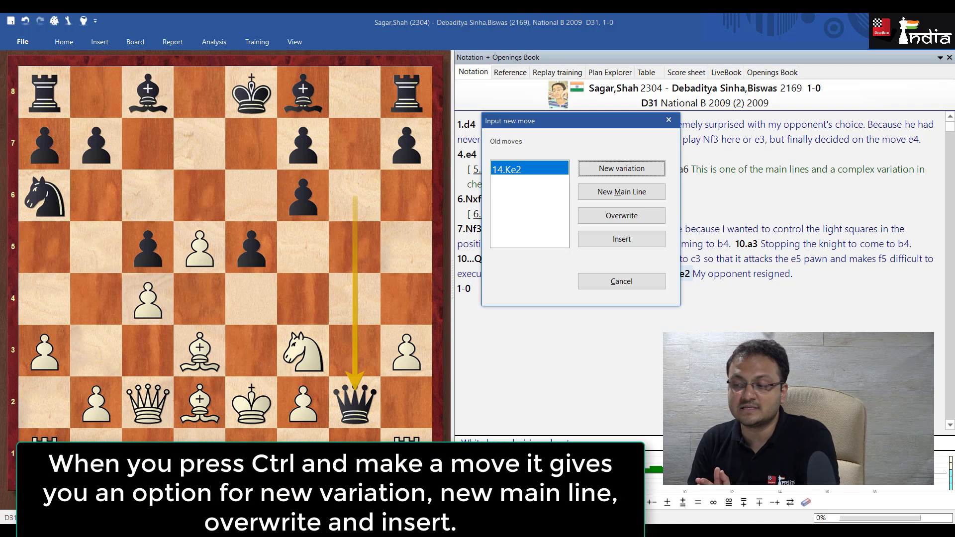
{"action": "left_click", "coordinate": [622, 169]}
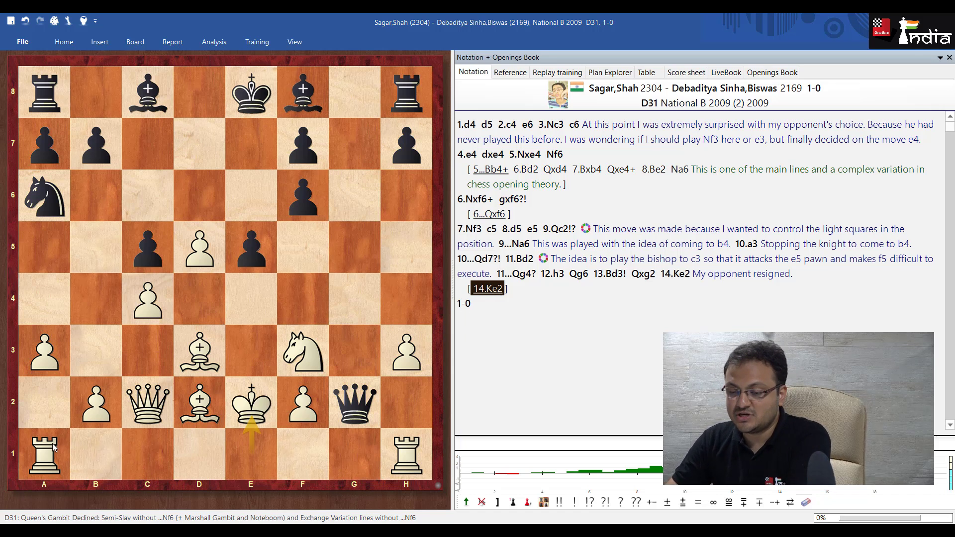
Draw a green a1–g1 arrow, play Qg8 Rag1 Bg7 Bh6 in the side line, mark main-line 14.Ke2 +-
{"action": "key", "text": "alt"}
{"action": "left_click_drag", "start_coordinate": [68, 451], "coordinate": [357, 445]}
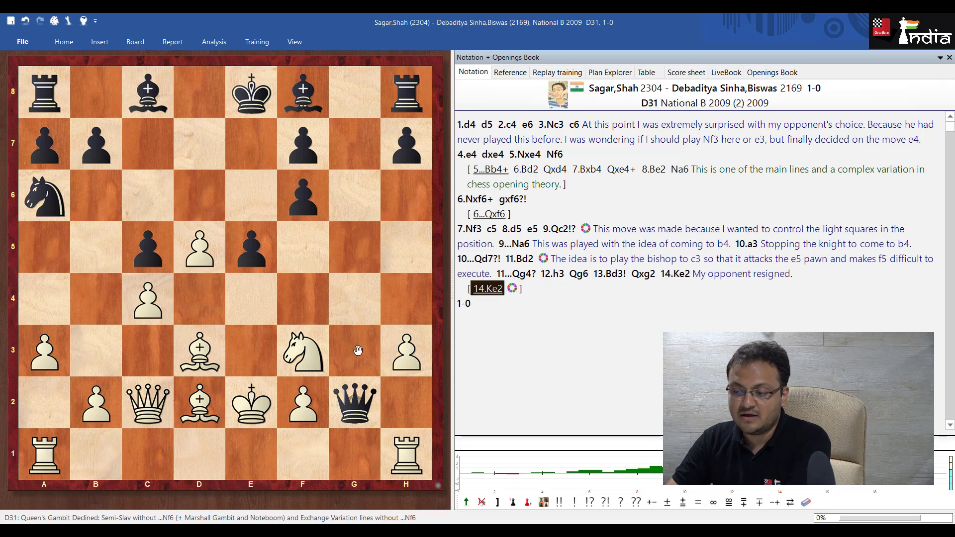
{"action": "left_click_drag", "start_coordinate": [355, 402], "coordinate": [355, 92]}
{"action": "left_click_drag", "start_coordinate": [46, 450], "coordinate": [355, 453]}
{"action": "left_click_drag", "start_coordinate": [303, 93], "coordinate": [353, 144]}
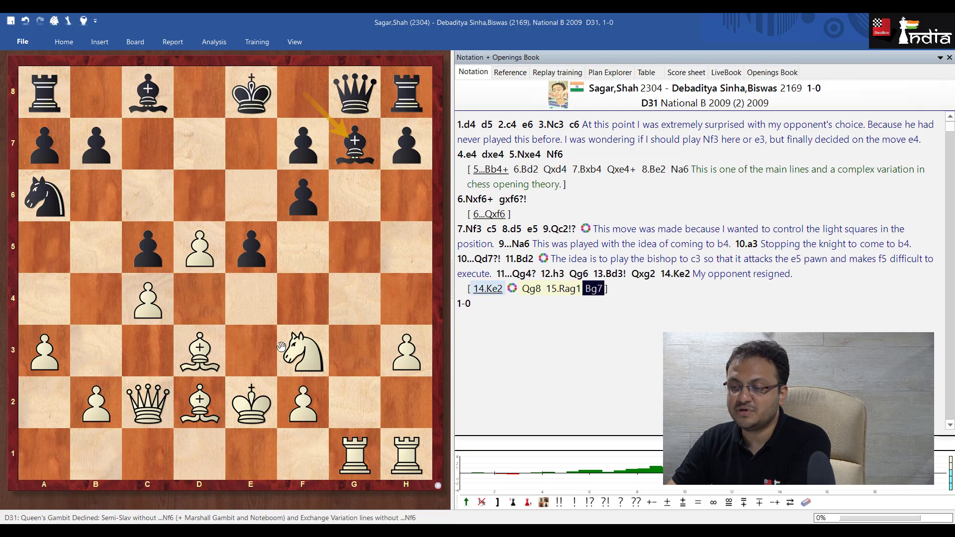
{"action": "left_click_drag", "start_coordinate": [199, 402], "coordinate": [409, 189]}
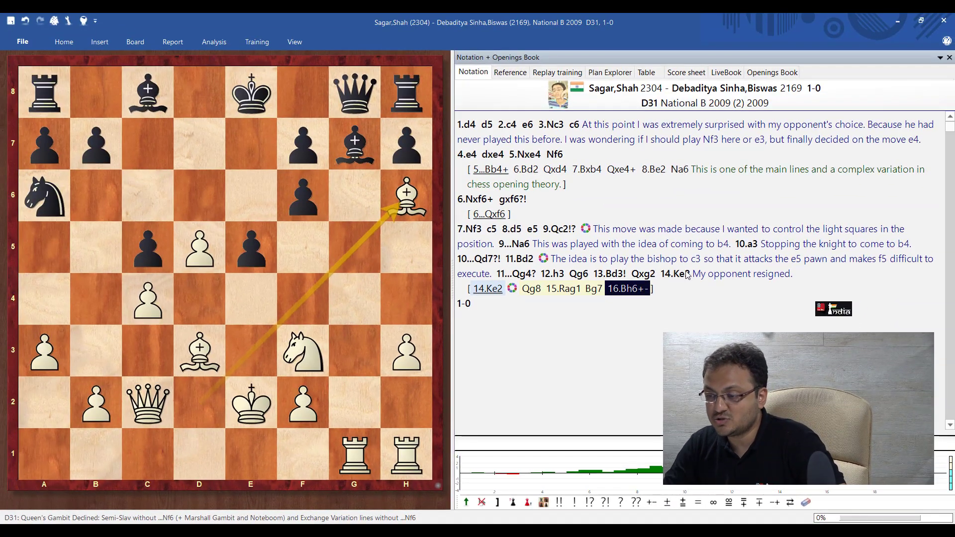
{"action": "left_click", "coordinate": [687, 275]}
{"action": "left_click", "coordinate": [656, 503]}
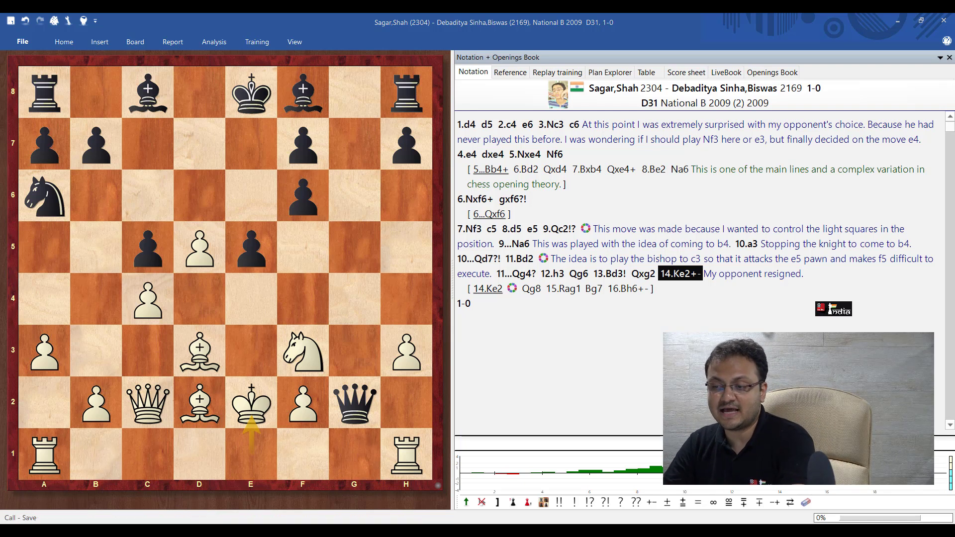
Save the game over the original, then complete the annotator's full name and save again
{"action": "key", "text": "ctrl+s"}
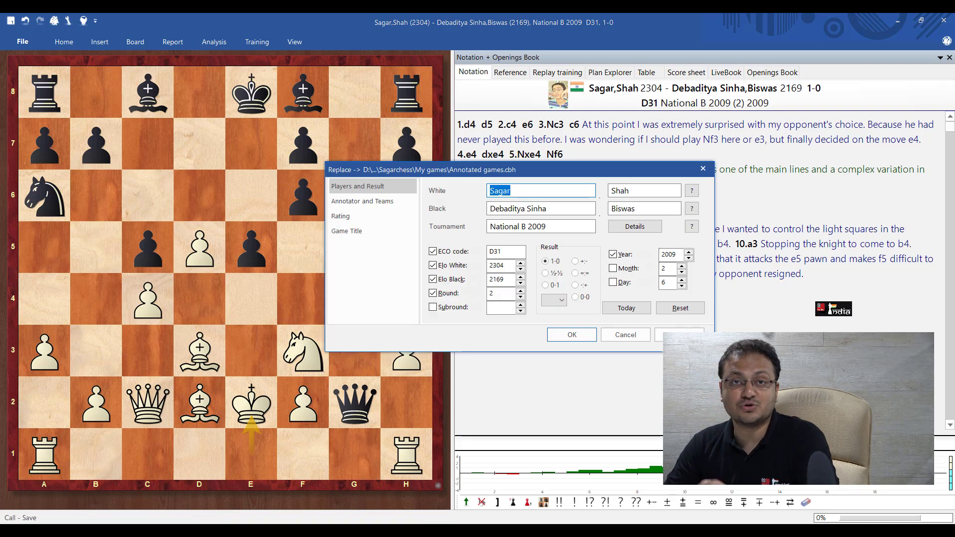
{"action": "left_click", "coordinate": [577, 336]}
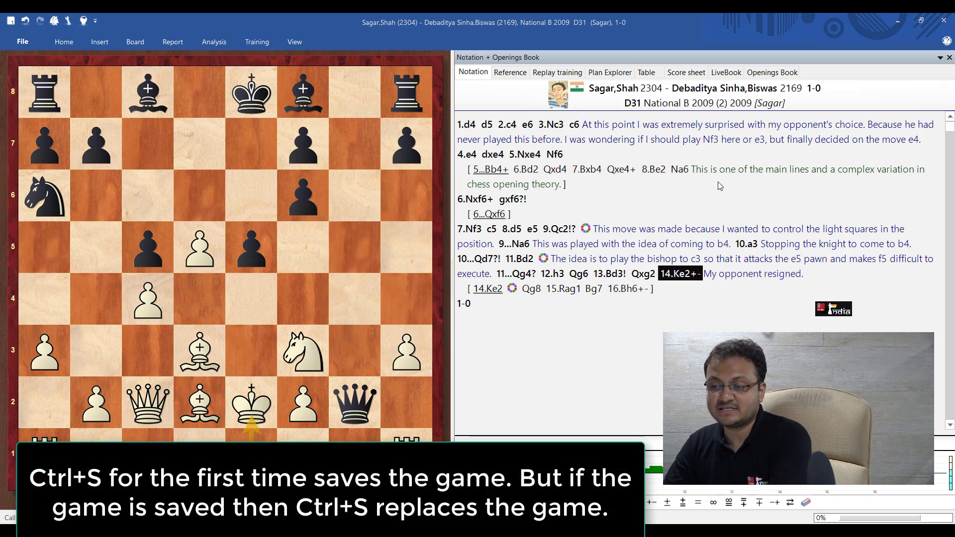
{"action": "key", "text": "ctrl+s"}
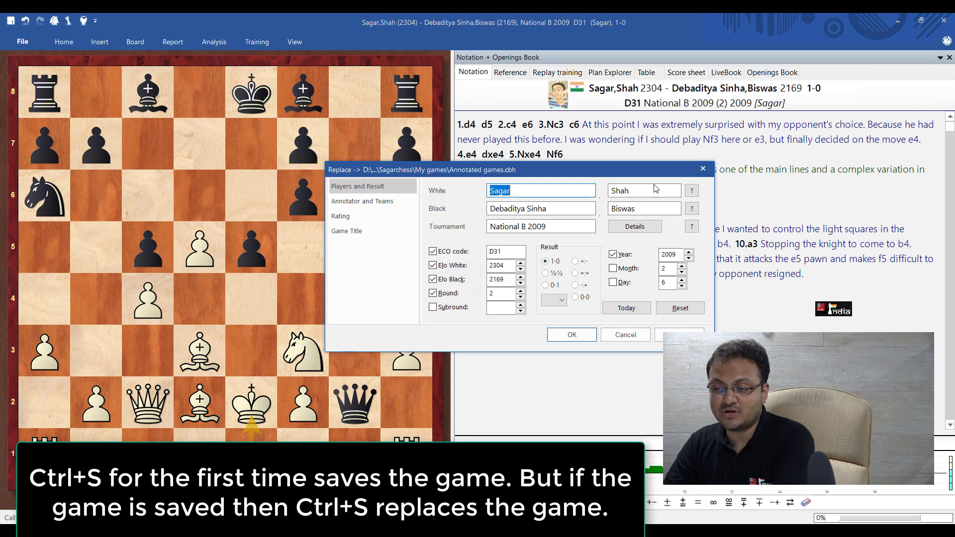
{"action": "left_click", "coordinate": [358, 203]}
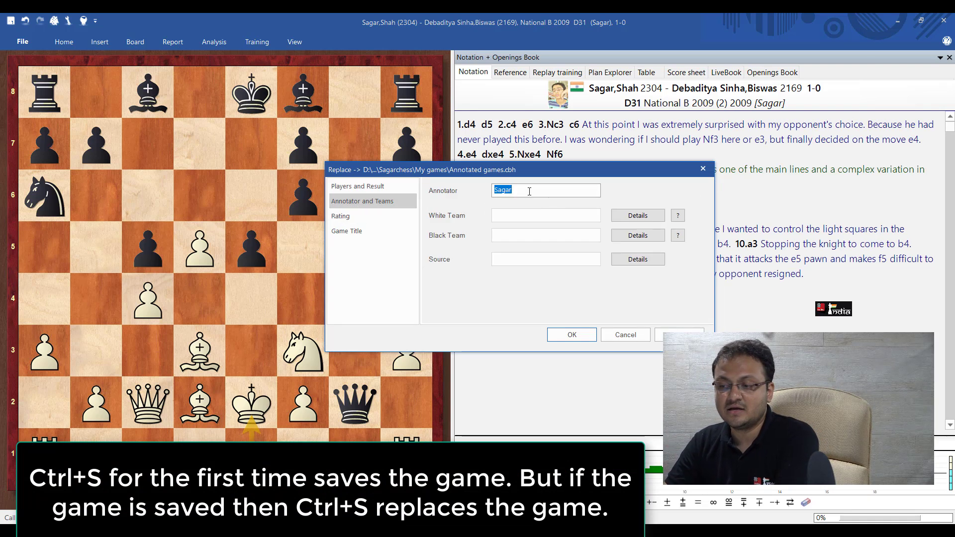
{"action": "type", "text": "Shah"}
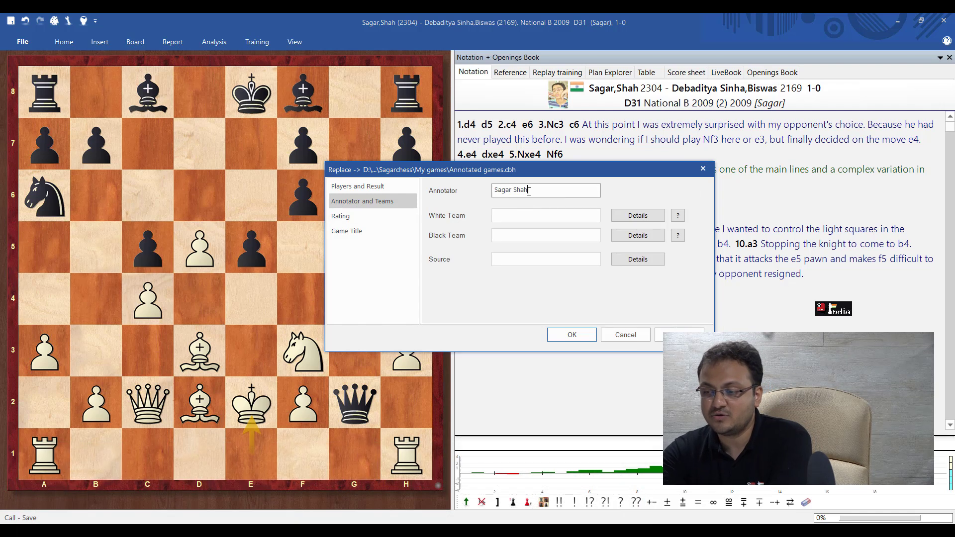
{"action": "left_click", "coordinate": [568, 333]}
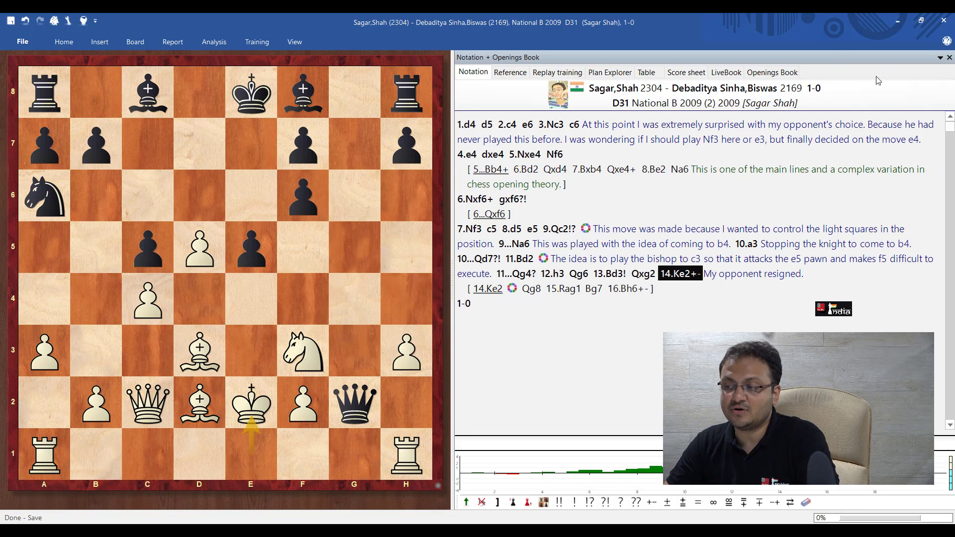
Close the board window to return to the Annotated games list
{"action": "left_click", "coordinate": [945, 20]}
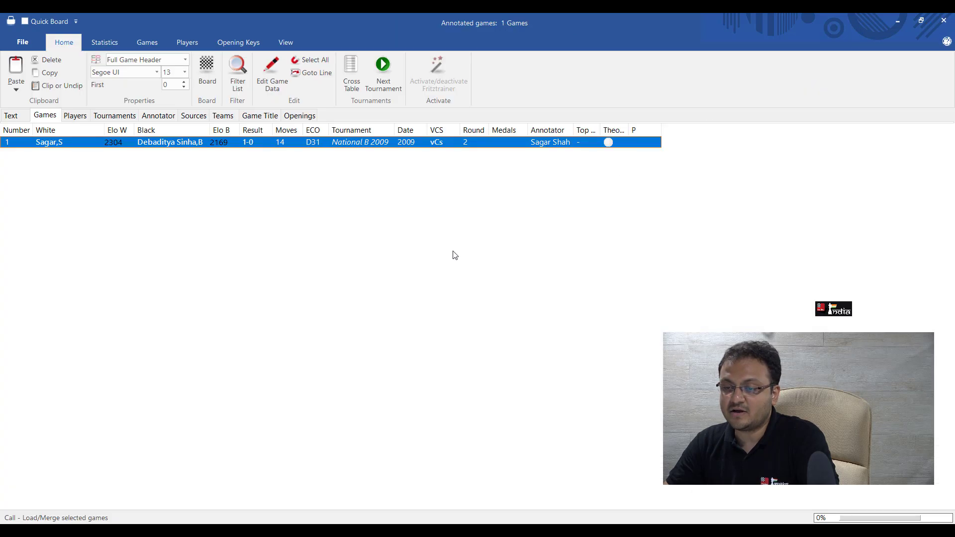